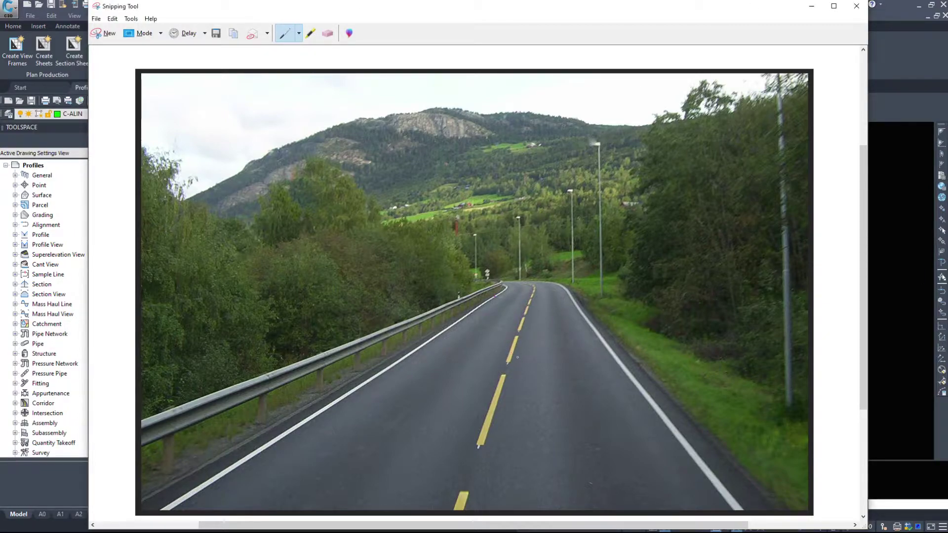
# Sketch a red cross-section line across the road, circling the crown, labelling lanes TL and ticking shoulders S.
pyautogui.moveTo(509, 341)
pyautogui.mouseDown()
pyautogui.moveTo(510, 355)
pyautogui.moveTo(512, 345)
pyautogui.mouseUp()
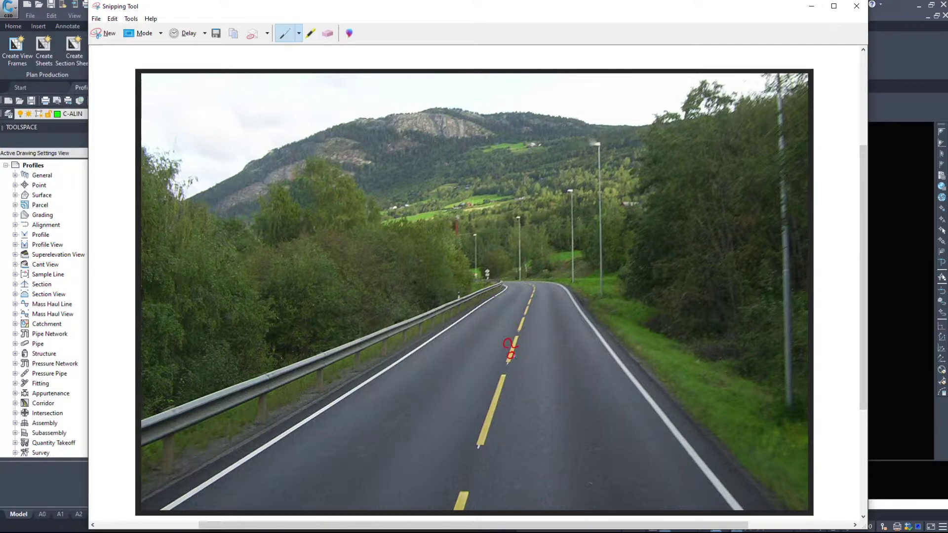
pyautogui.moveTo(514, 355); pyautogui.dragTo(542, 359)
pyautogui.moveTo(598, 367); pyautogui.dragTo(627, 368)
pyautogui.moveTo(551, 343); pyautogui.dragTo(551, 353)
pyautogui.moveTo(546, 344)
pyautogui.mouseDown()
pyautogui.moveTo(561, 351)
pyautogui.moveTo(406, 366)
pyautogui.moveTo(455, 355)
pyautogui.mouseUp()
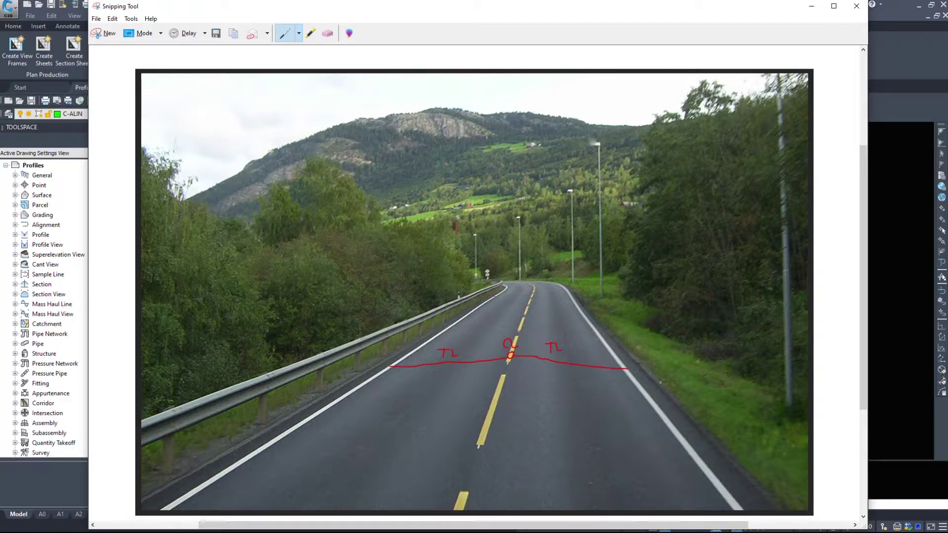
pyautogui.moveTo(627, 366)
pyautogui.mouseDown()
pyautogui.moveTo(646, 378)
pyautogui.moveTo(634, 361)
pyautogui.mouseUp()
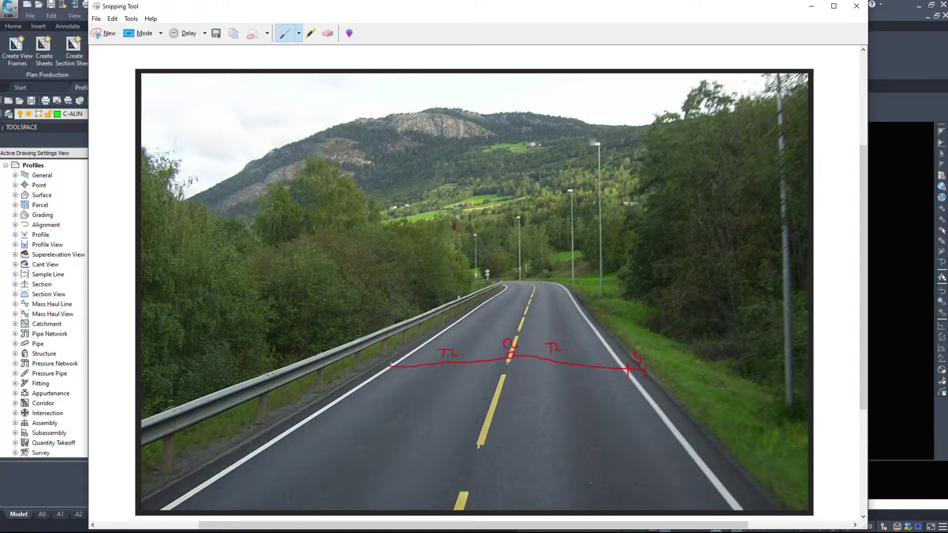
pyautogui.moveTo(390, 363)
pyautogui.mouseDown()
pyautogui.moveTo(391, 372)
pyautogui.moveTo(376, 366)
pyautogui.mouseUp()
# Extend the red section past both shoulders into the ditches, labelling the right ditch D and marking the DL ends.
pyautogui.moveTo(646, 369); pyautogui.dragTo(775, 389)
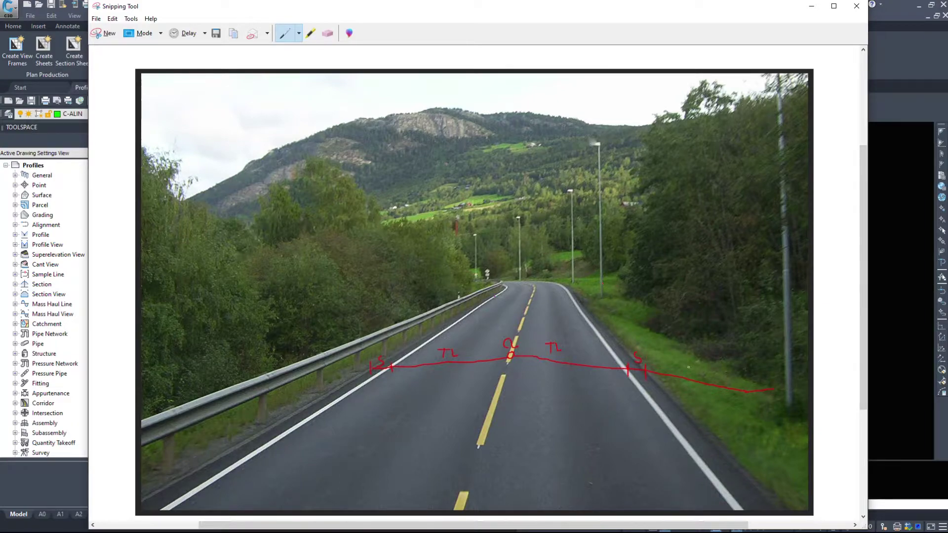
pyautogui.moveTo(681, 367); pyautogui.dragTo(683, 368)
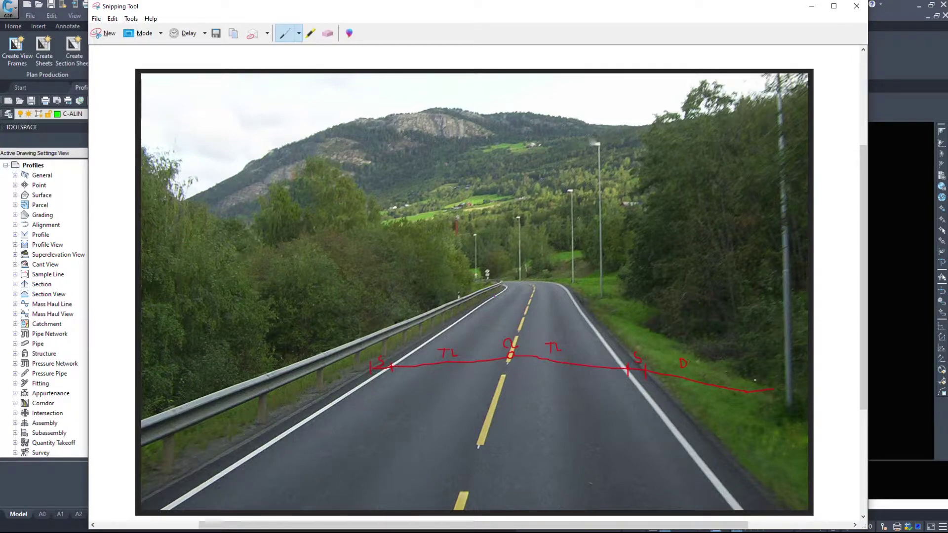
pyautogui.moveTo(772, 391); pyautogui.dragTo(793, 368)
pyautogui.moveTo(780, 345); pyautogui.dragTo(781, 358)
pyautogui.moveTo(367, 370)
pyautogui.mouseDown()
pyautogui.moveTo(282, 403)
pyautogui.moveTo(232, 369)
pyautogui.moveTo(248, 372)
pyautogui.mouseUp()
# In Civil 3D, freeze the red viewport frame, section annotation and C-LABL-MLNE label layers with LAYFRZ.
pyautogui.click(888, 62)
pyautogui.scroll(-5, 328, 281)
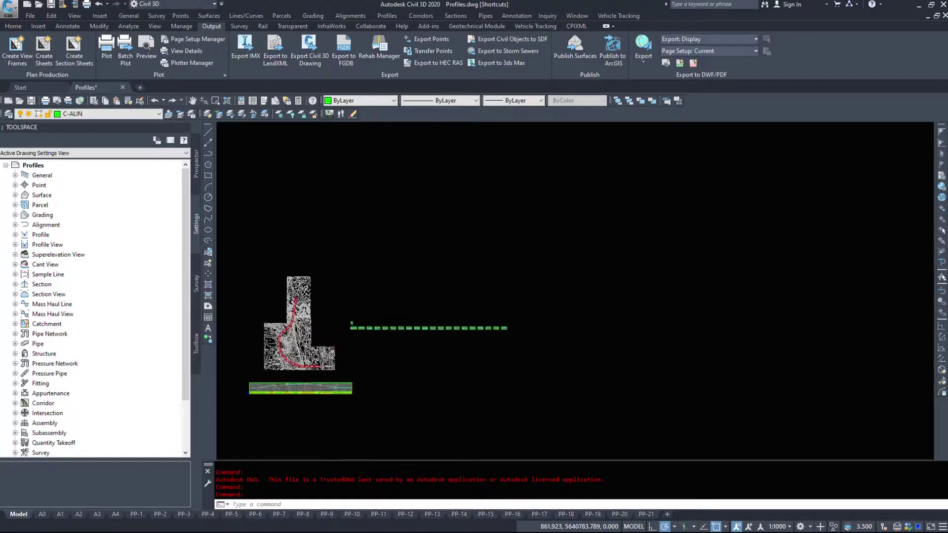
pyautogui.scroll(-2, 381, 345)
pyautogui.scroll(6, 429, 315)
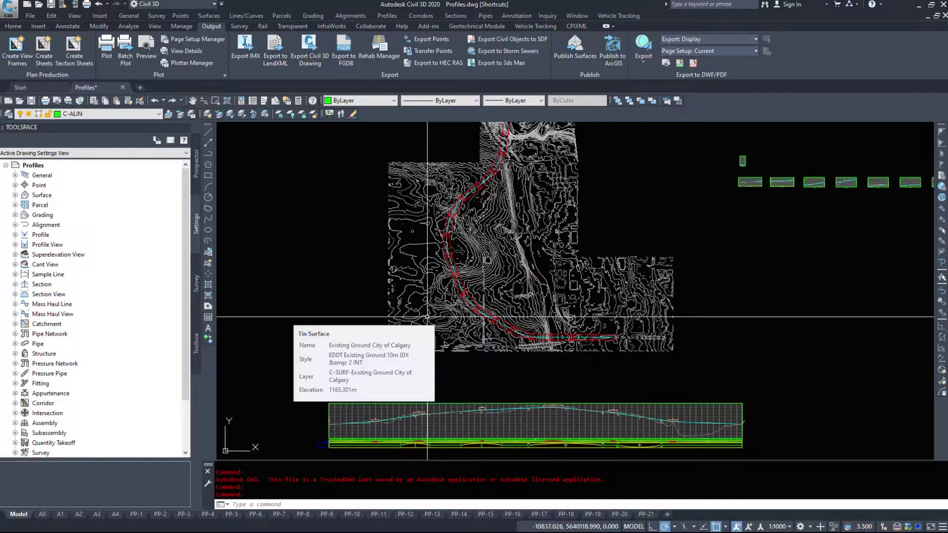
pyautogui.click(230, 113)
pyautogui.scroll(5, 568, 336)
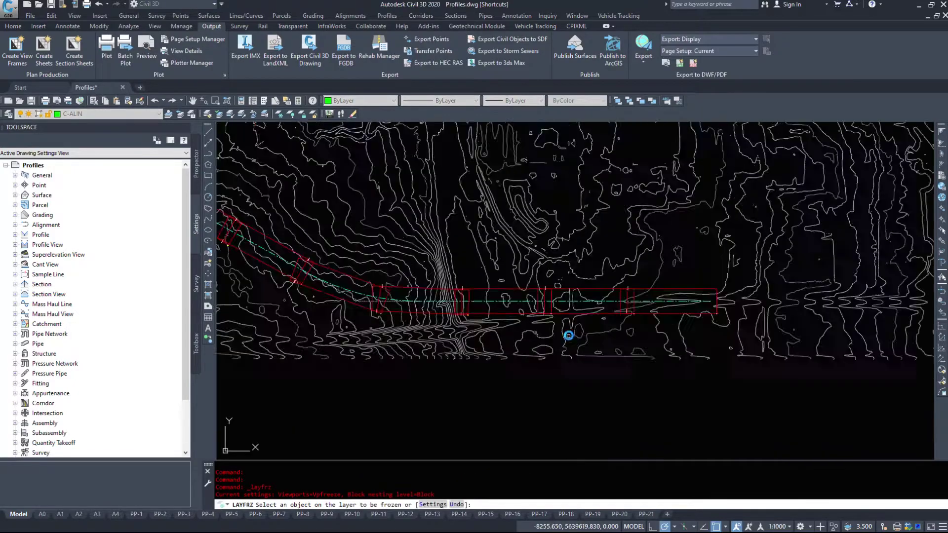
pyautogui.scroll(2, 569, 336)
pyautogui.click(548, 301)
pyautogui.click(527, 285)
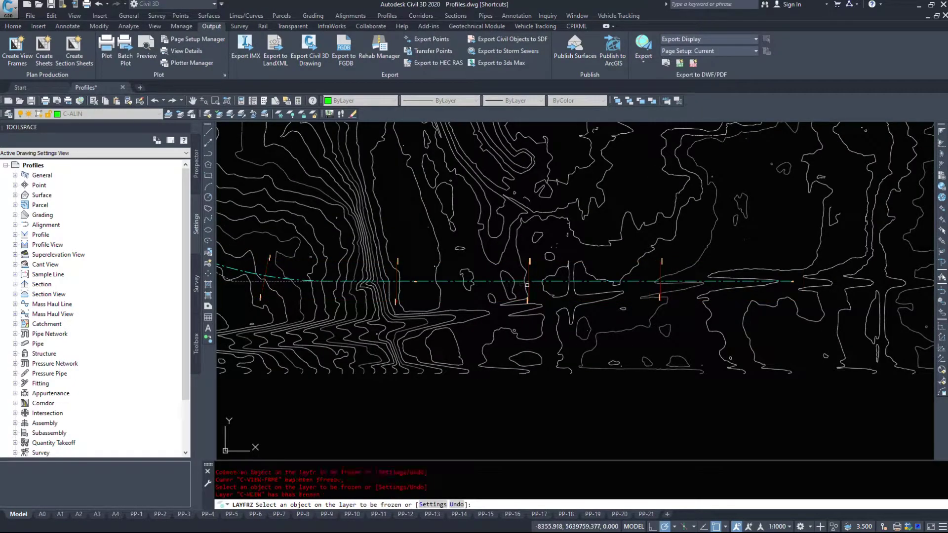
pyautogui.click(527, 271)
pyautogui.rightClick(530, 255)
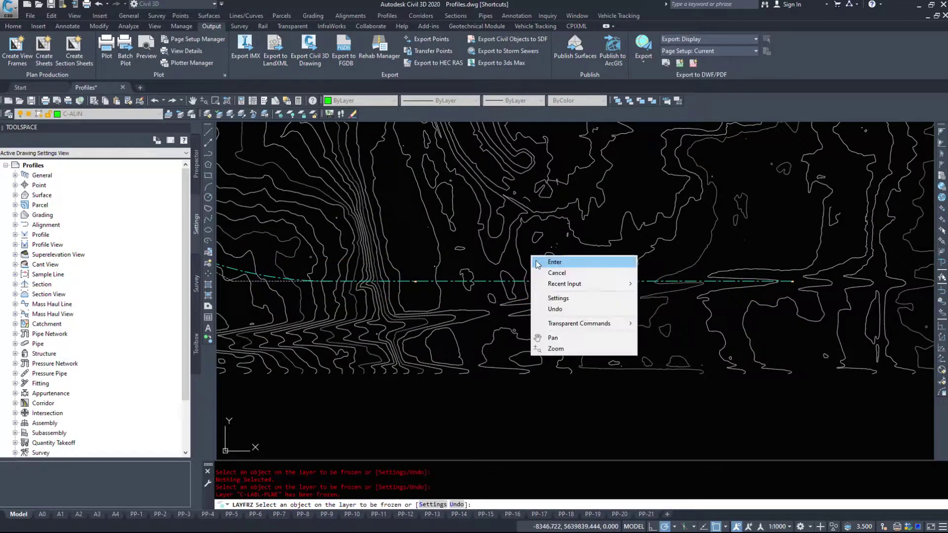
pyautogui.click(553, 262)
pyautogui.scroll(-6, 455, 218)
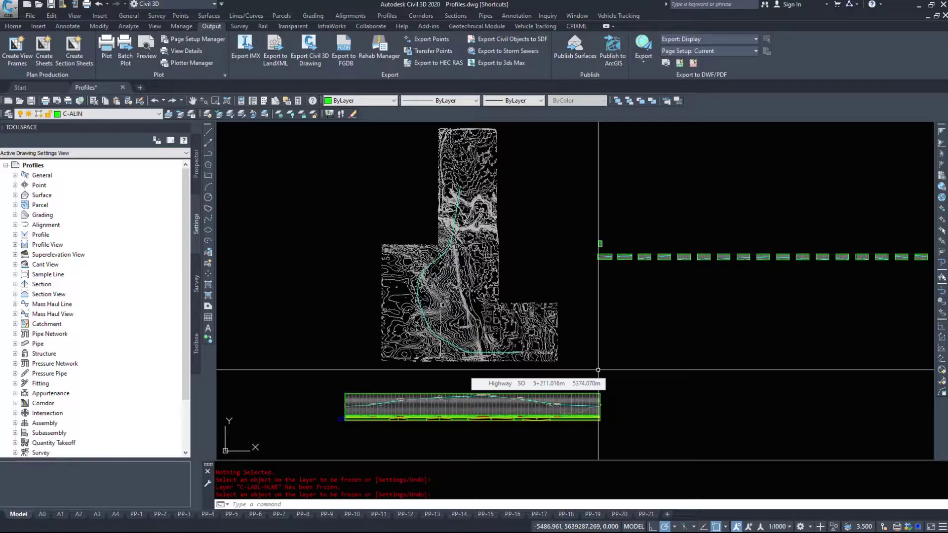
pyautogui.scroll(5, 598, 370)
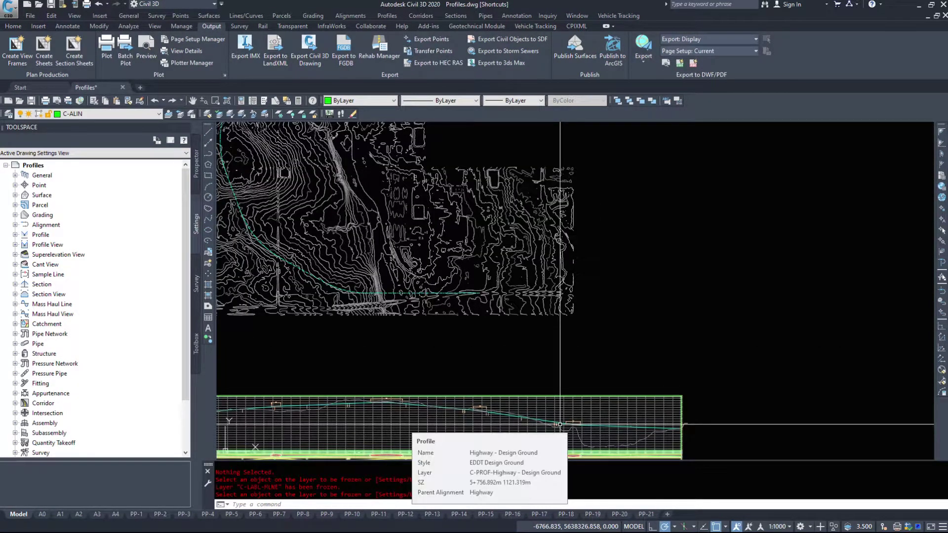
pyautogui.scroll(-10, 560, 424)
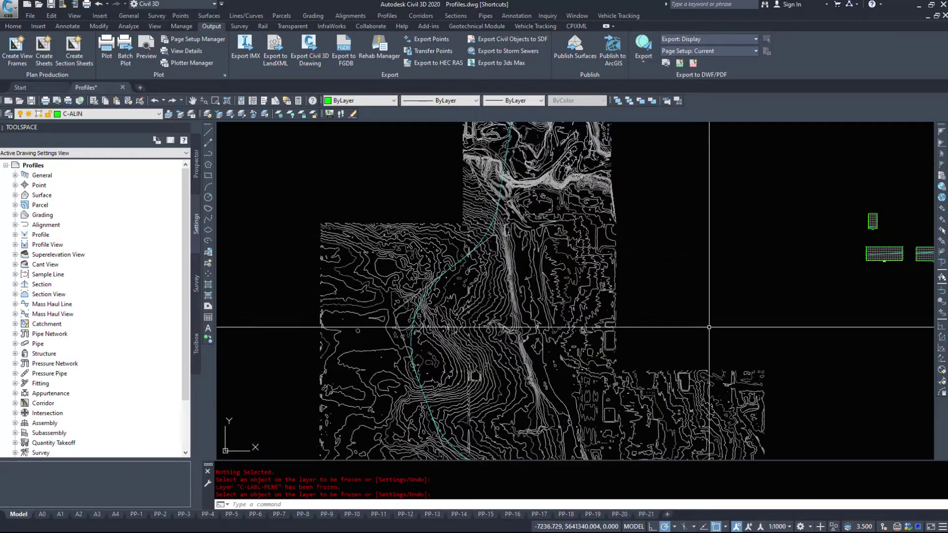
pyautogui.scroll(4, 403, 233)
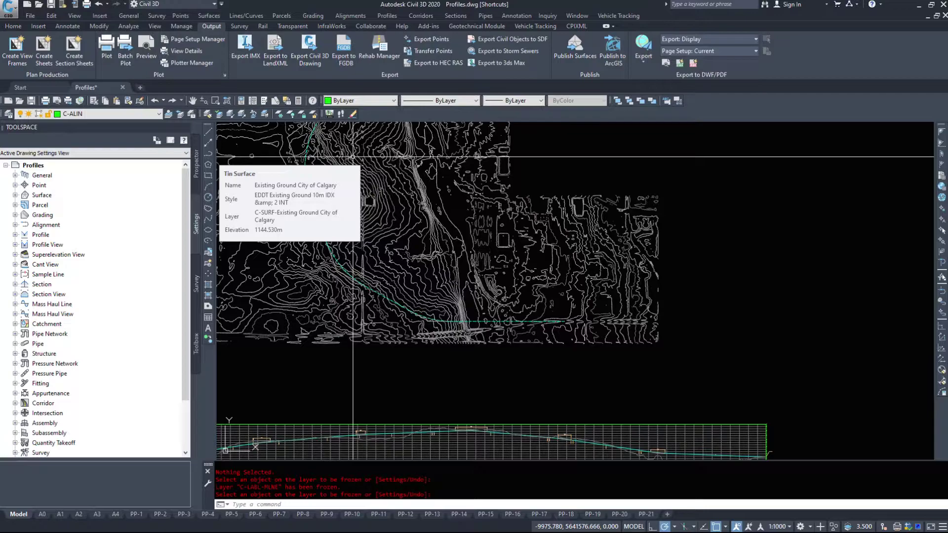
# Show the drawing's Prospector object tree and expand the Assemblies collection.
pyautogui.click(196, 164)
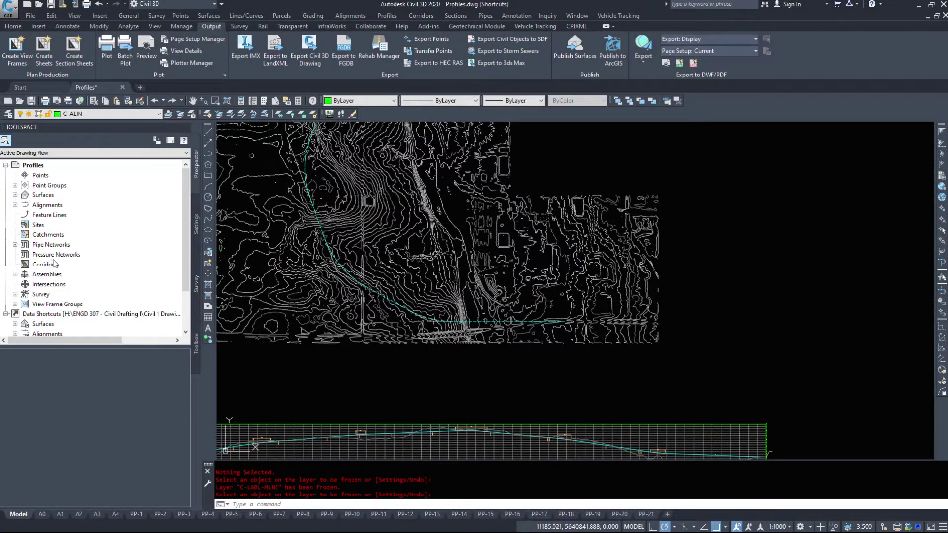
pyautogui.doubleClick(25, 275)
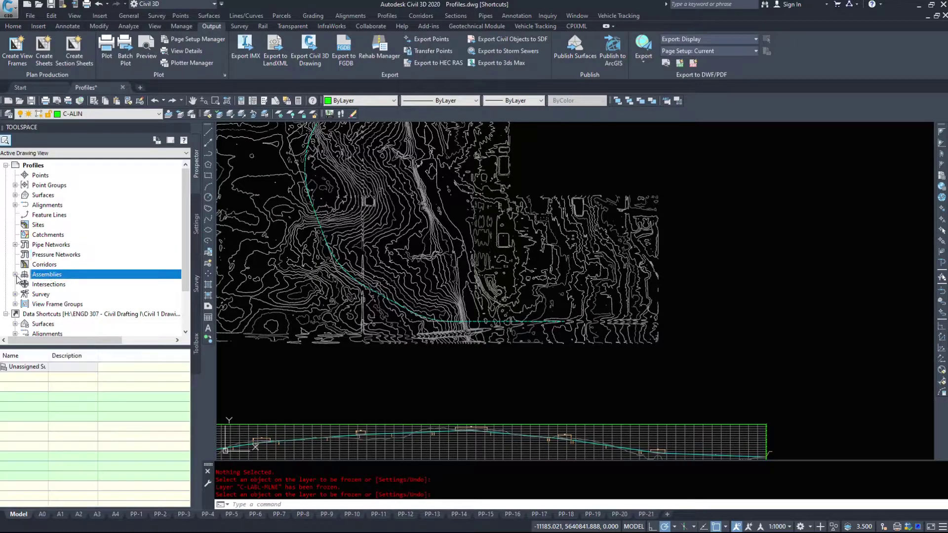
pyautogui.press('Down')
pyautogui.press('Up')
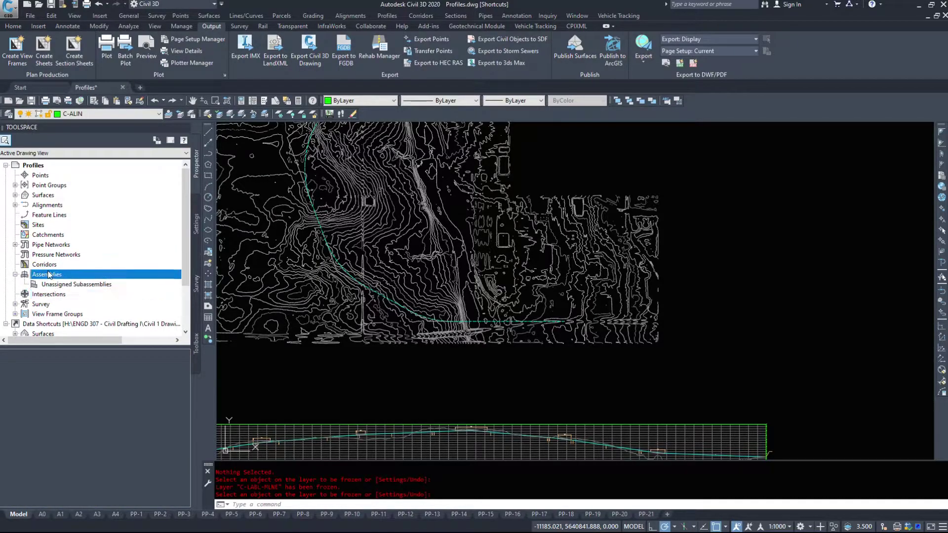
pyautogui.press('Up')
pyautogui.click(51, 295)
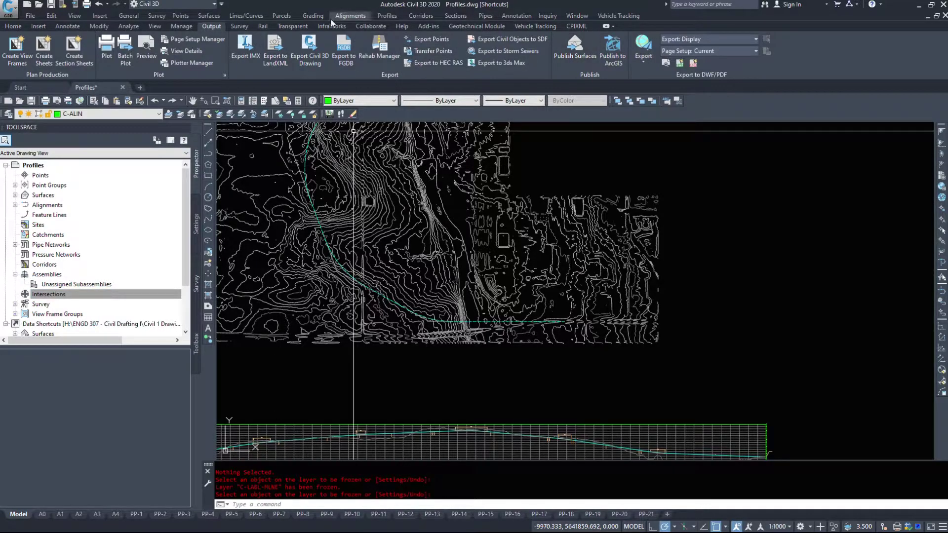
# Create a new assembly named '50th Avenue Assembly'.
pyautogui.click(348, 16)
pyautogui.moveTo(420, 19)
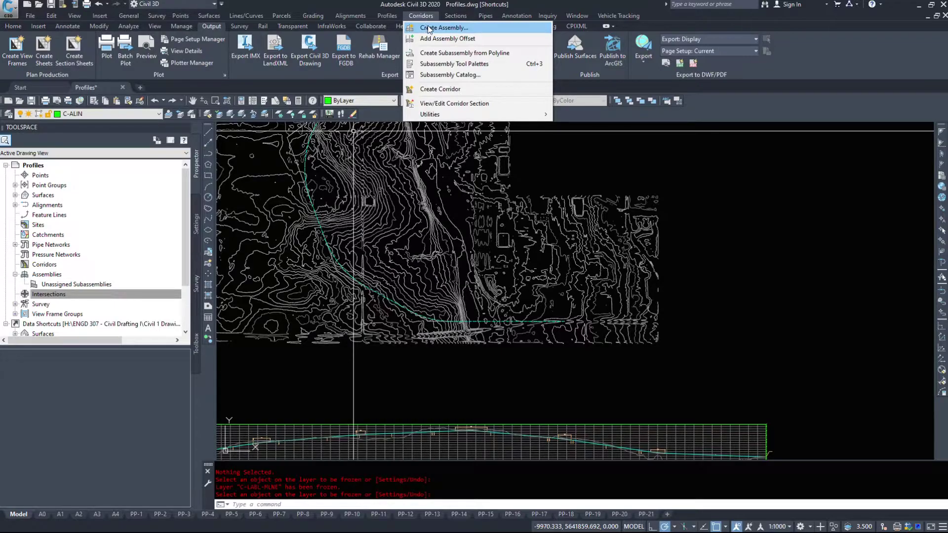
pyautogui.click(428, 27)
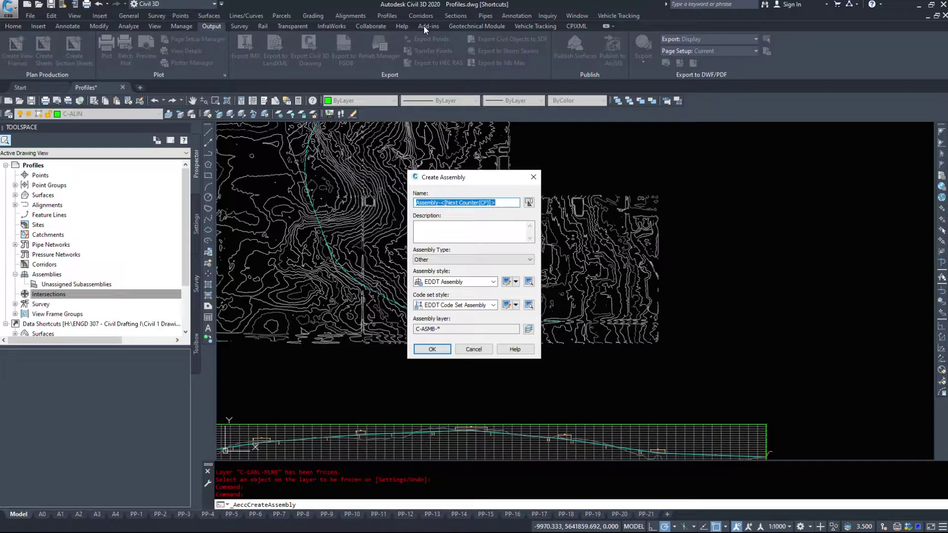
pyautogui.write('50th Avenu')
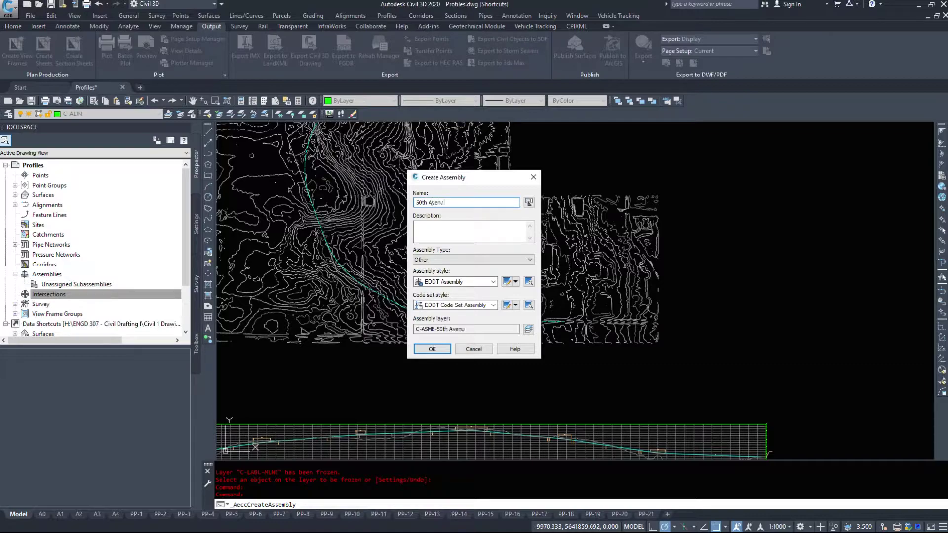
pyautogui.write('e Assembly')
# Set the assembly type to Undivided Crowned Road, checking the road sketch for reference.
pyautogui.click(462, 259)
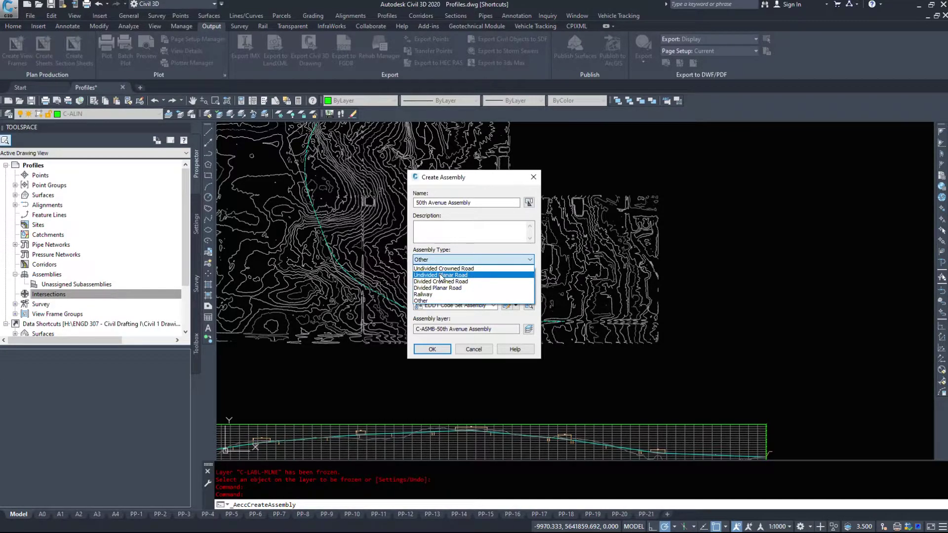
pyautogui.hotkey('alt', 'Tab')
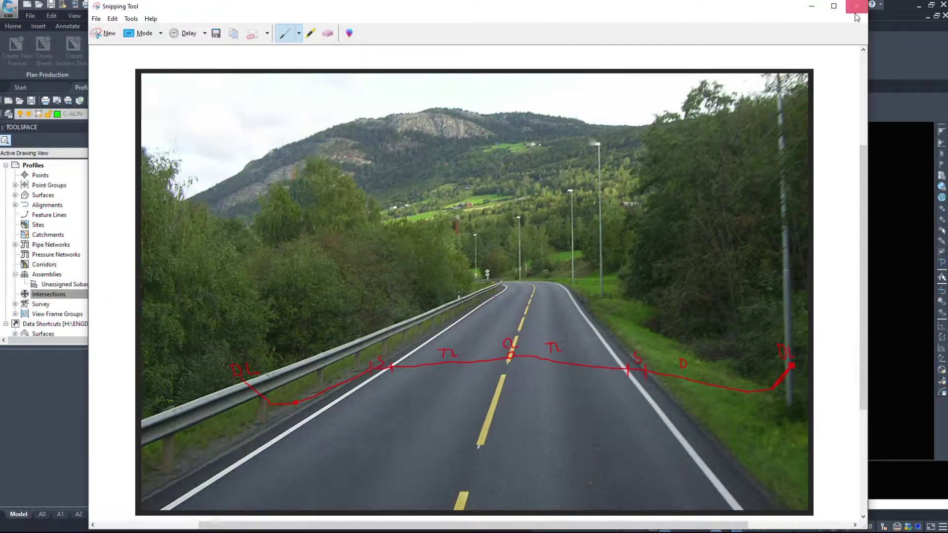
pyautogui.click(811, 6)
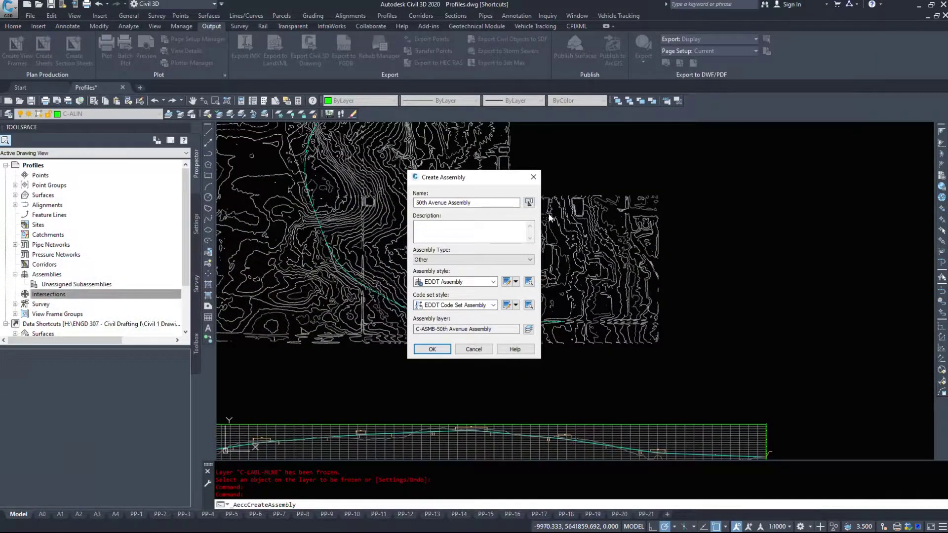
pyautogui.click(452, 259)
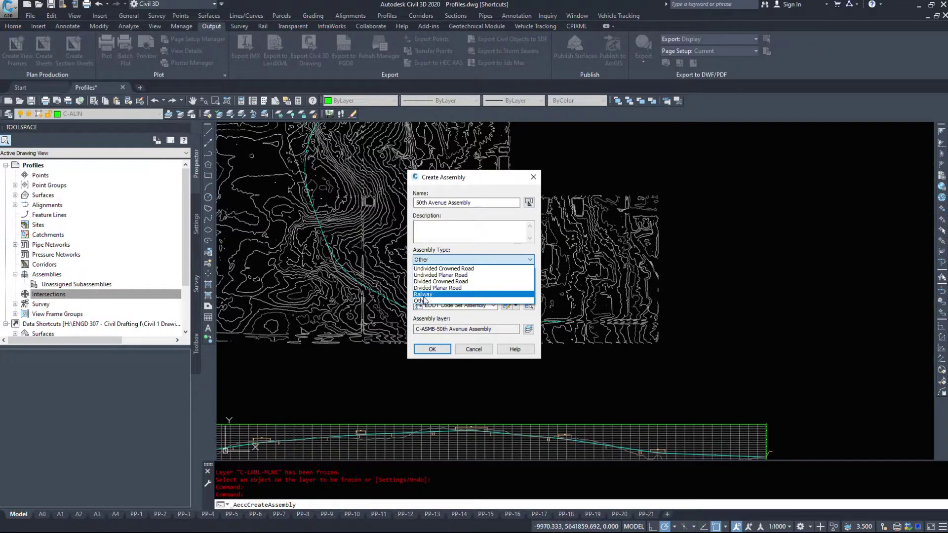
pyautogui.click(444, 269)
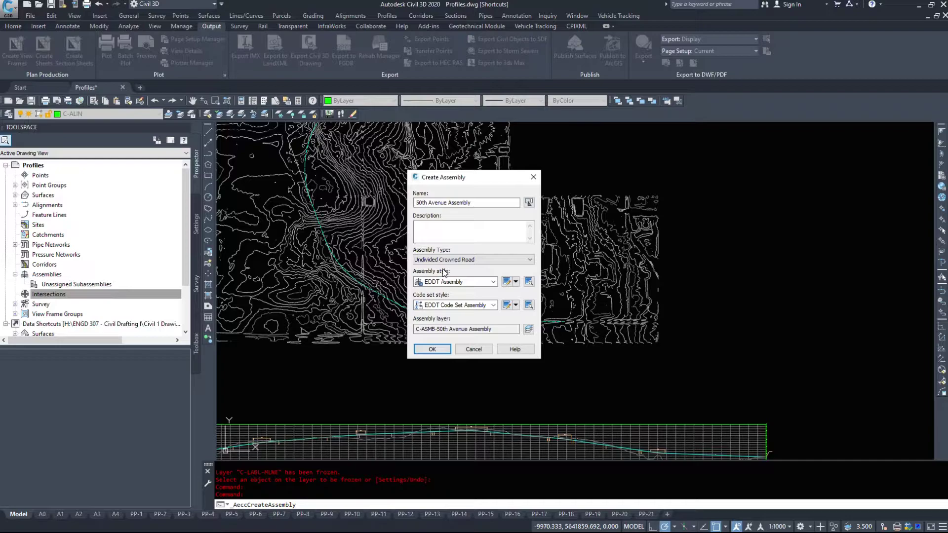
# Keep EDDT Assembly style, set code set style to EDDT Code Set Assembly, and keep layer C-ASMB-50th Avenue Assembly.
pyautogui.click(464, 281)
pyautogui.click(467, 290)
pyautogui.click(469, 306)
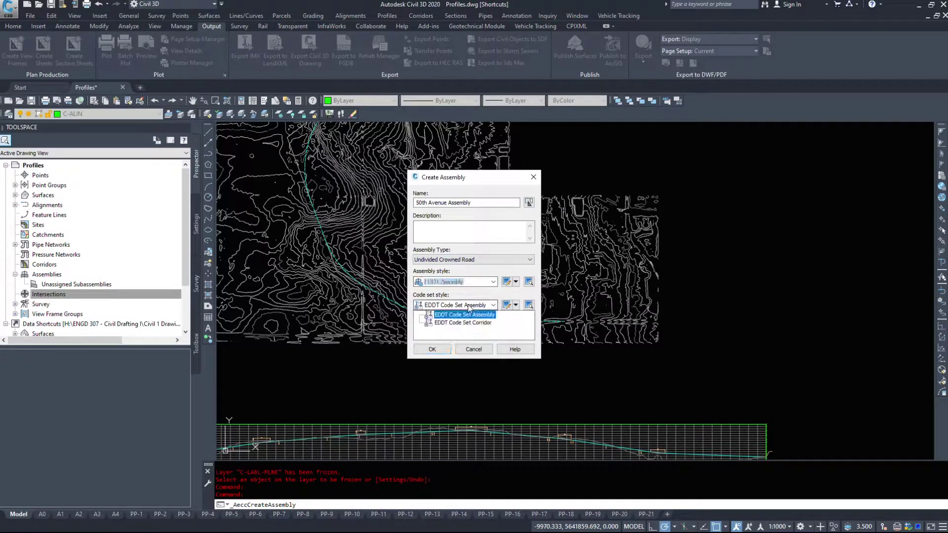
pyautogui.click(469, 305)
pyautogui.click(470, 305)
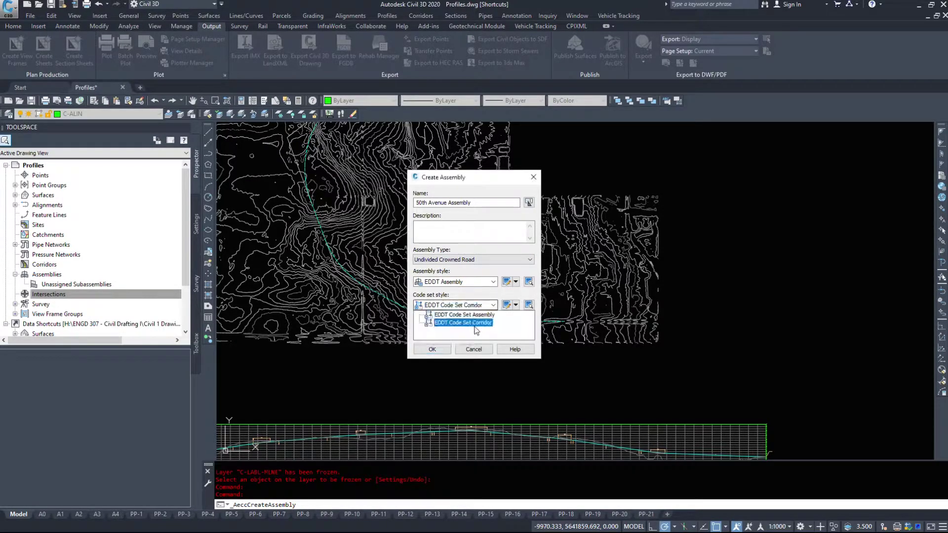
pyautogui.click(475, 315)
pyautogui.click(457, 306)
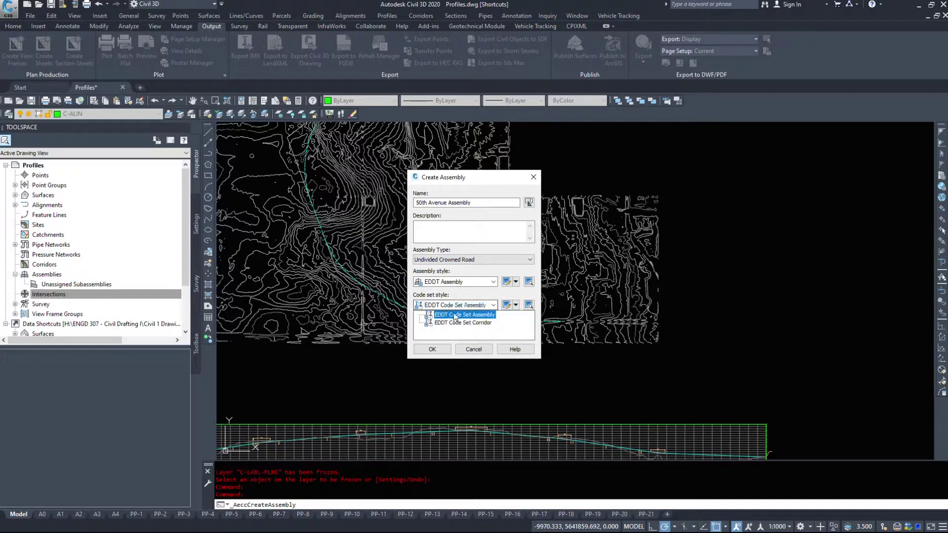
pyautogui.click(455, 316)
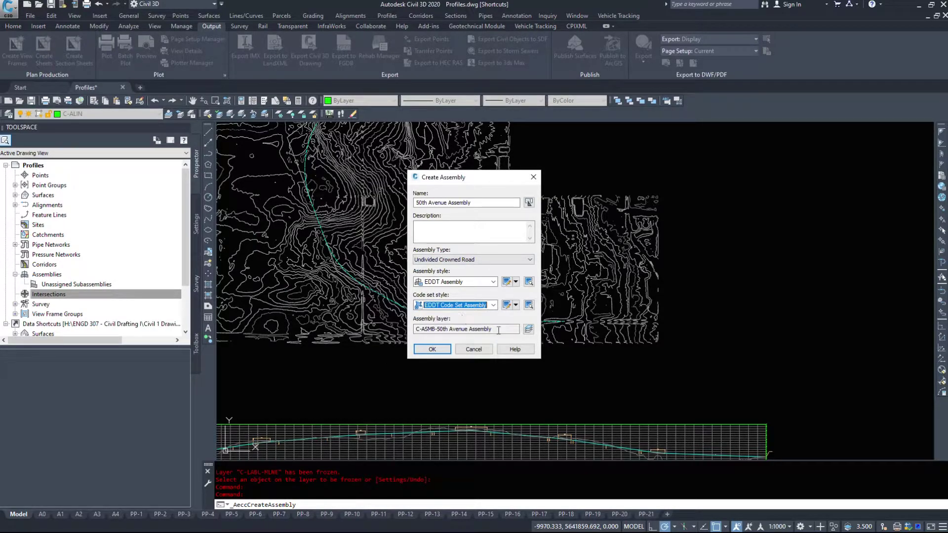
pyautogui.click(499, 330)
# Accept the assembly settings and place the 50th Avenue Assembly baseline above the profile view.
pyautogui.click(432, 349)
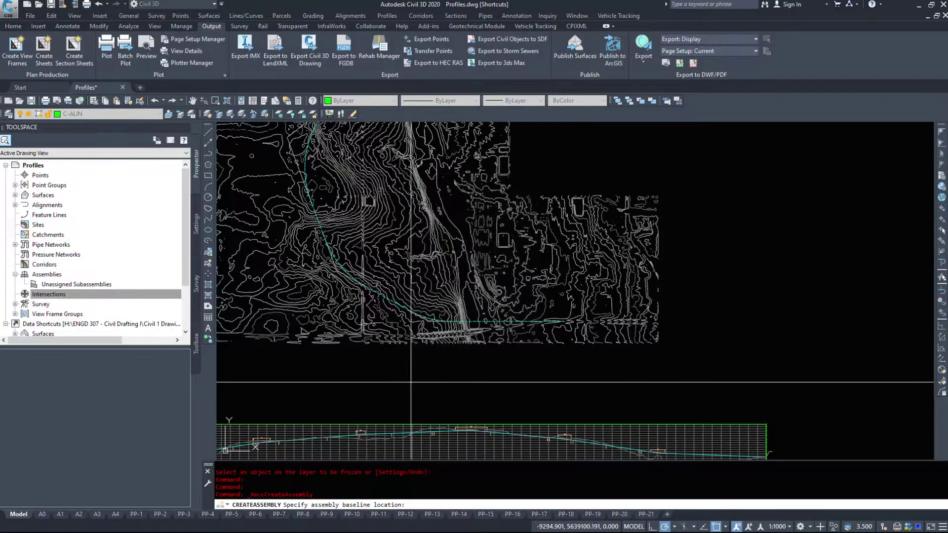
pyautogui.moveTo(410, 382)
pyautogui.mouseDown(button='middle')
pyautogui.moveTo(434, 328)
pyautogui.moveTo(483, 275)
pyautogui.moveTo(535, 265)
pyautogui.moveTo(268, 274)
pyautogui.mouseUp(button='middle')
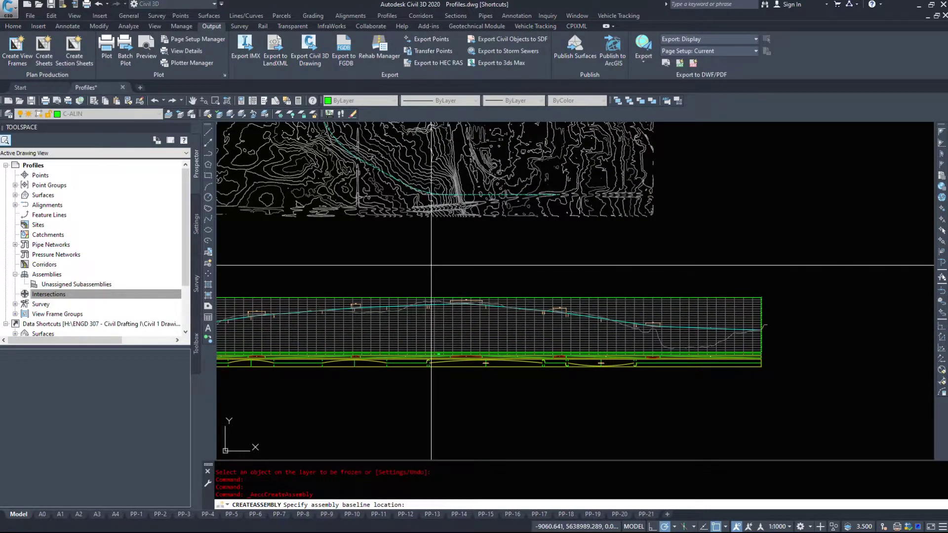
pyautogui.click(431, 265)
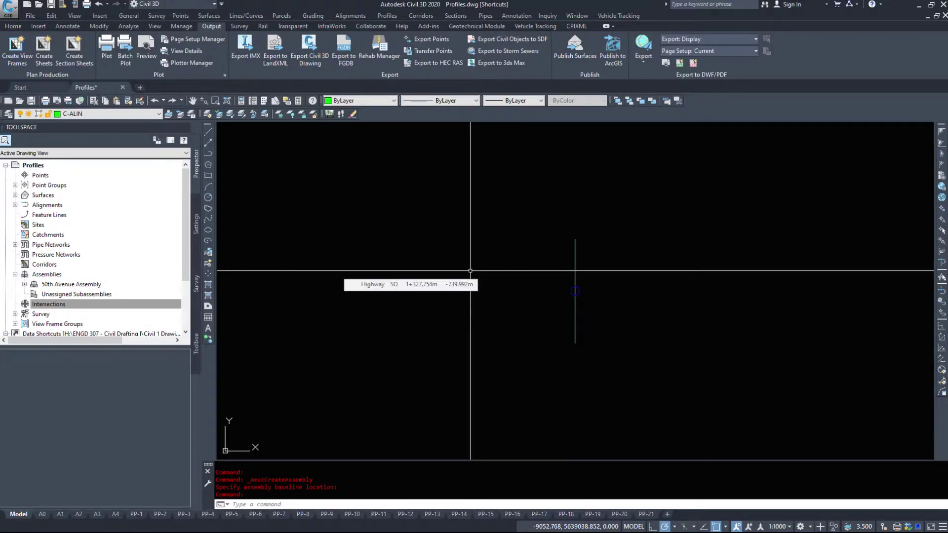
pyautogui.scroll(-8, 472, 271)
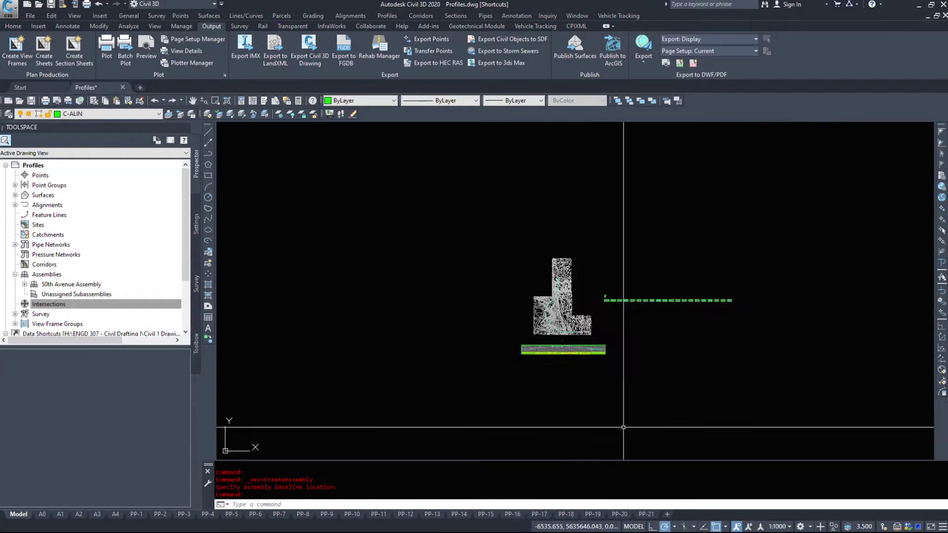
pyautogui.scroll(3, 632, 410)
# Start and cancel a selection window and a circle near the profile view.
pyautogui.click(434, 237)
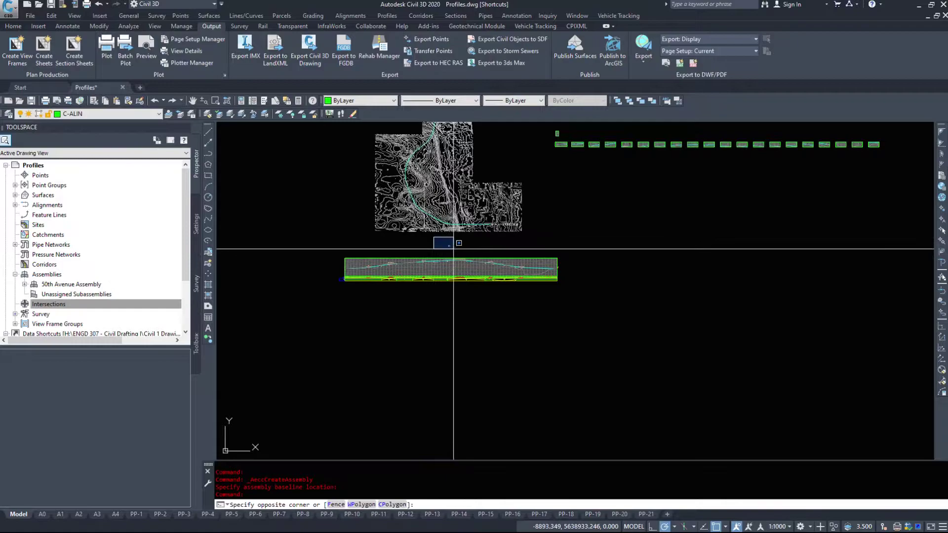
pyautogui.press('Escape')
pyautogui.moveTo(582, 232); pyautogui.dragTo(609, 290, button='middle')
pyautogui.write('c')
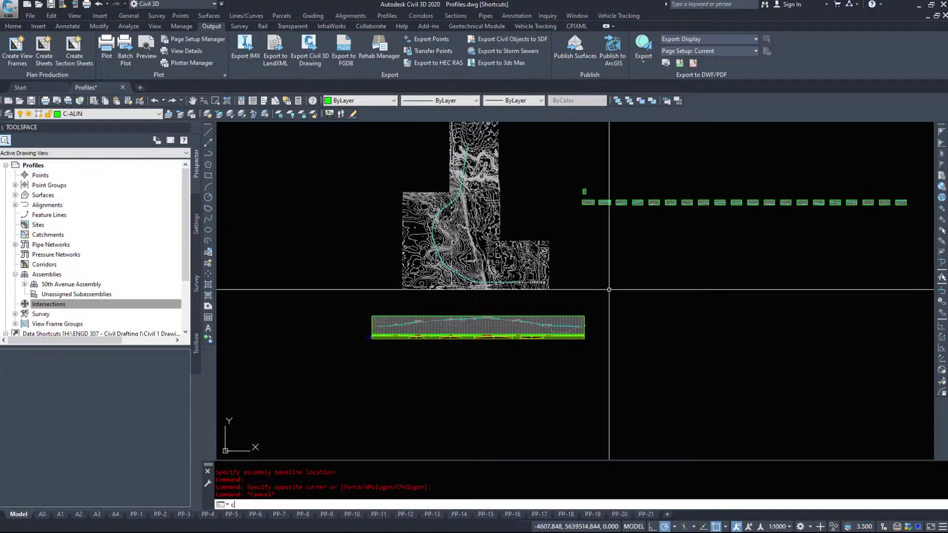
pyautogui.press('Return')
pyautogui.scroll(2, 480, 312)
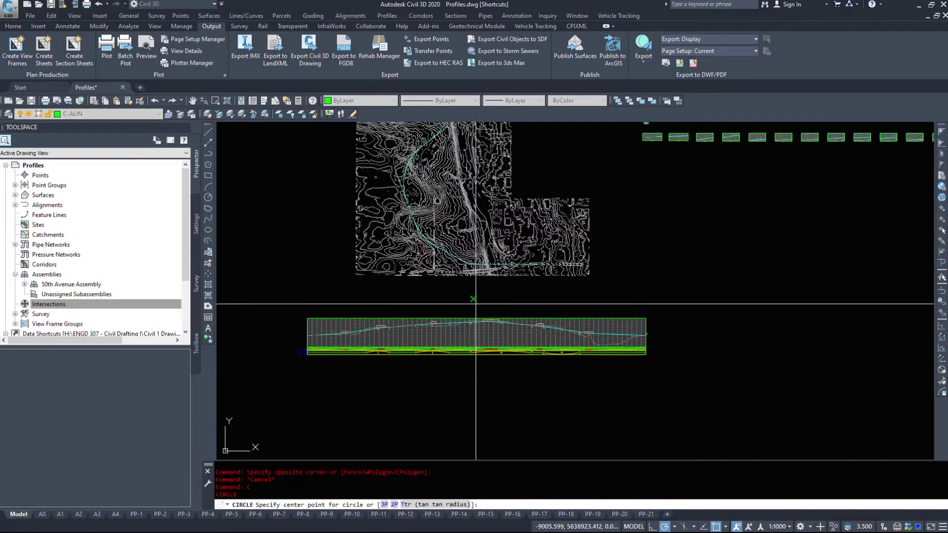
pyautogui.click(473, 299)
pyautogui.press('Escape')
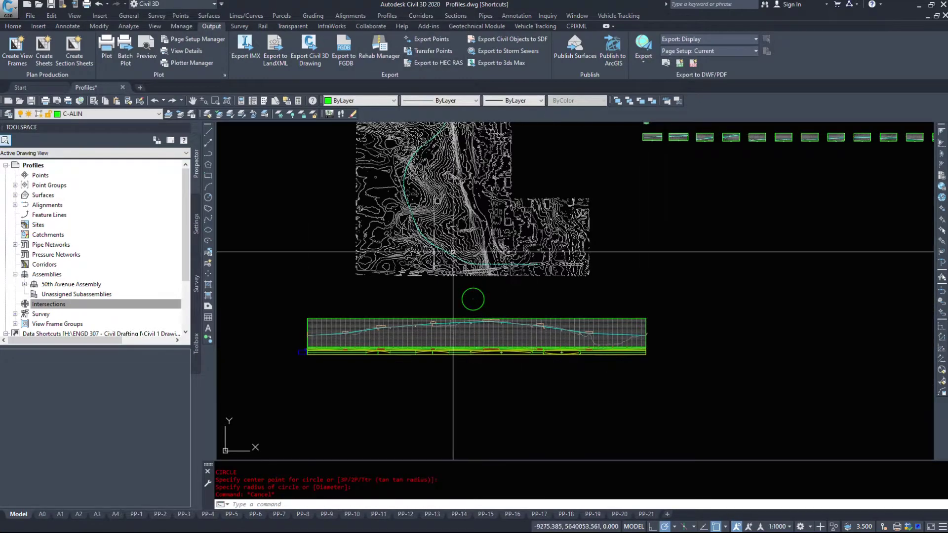
pyautogui.scroll(2, 521, 322)
pyautogui.scroll(6, 472, 311)
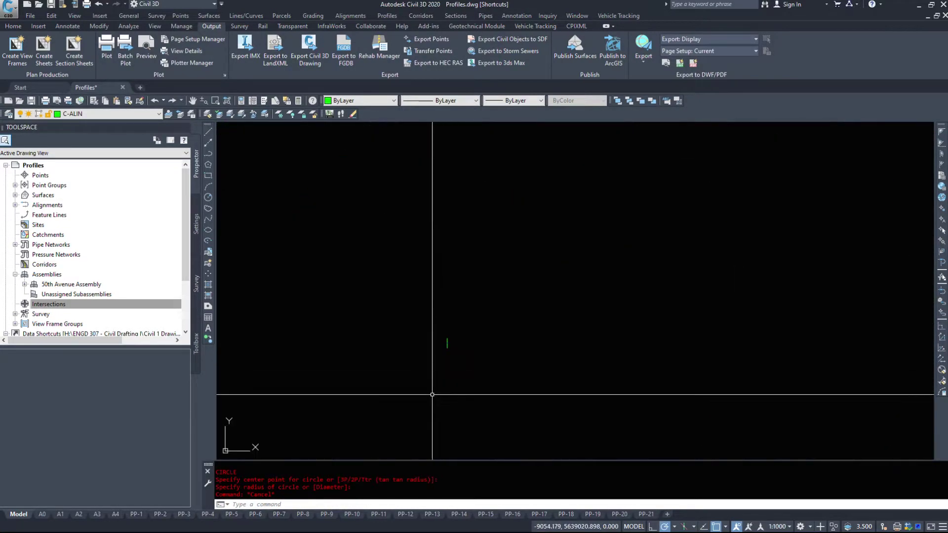
pyautogui.rightClick(448, 317)
pyautogui.click(496, 218)
# Pan to the assembly line and select the assembly baseline, then deselect it.
pyautogui.moveTo(519, 144); pyautogui.dragTo(497, 263, button='middle')
pyautogui.click(508, 237)
pyautogui.click(437, 274)
pyautogui.press('Escape')
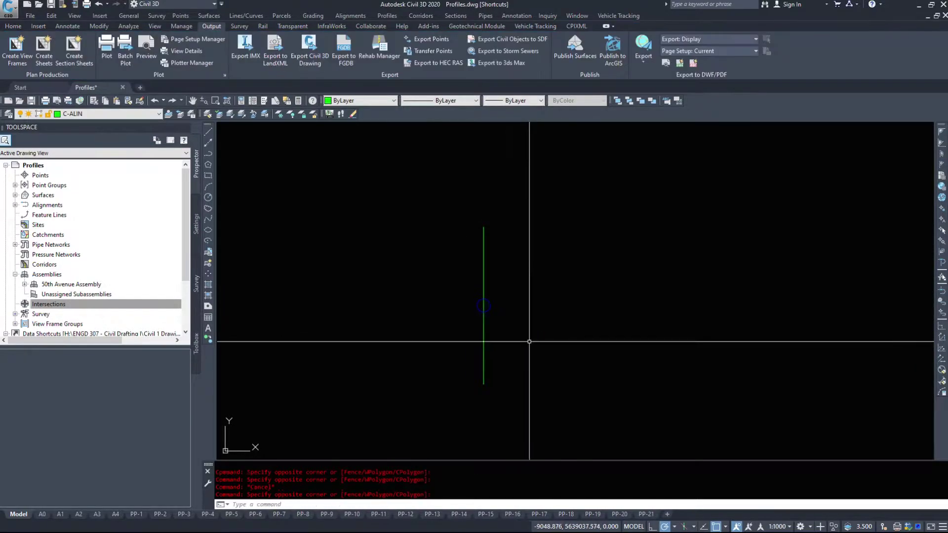
pyautogui.click(489, 305)
pyautogui.scroll(3, 488, 306)
pyautogui.click(464, 321)
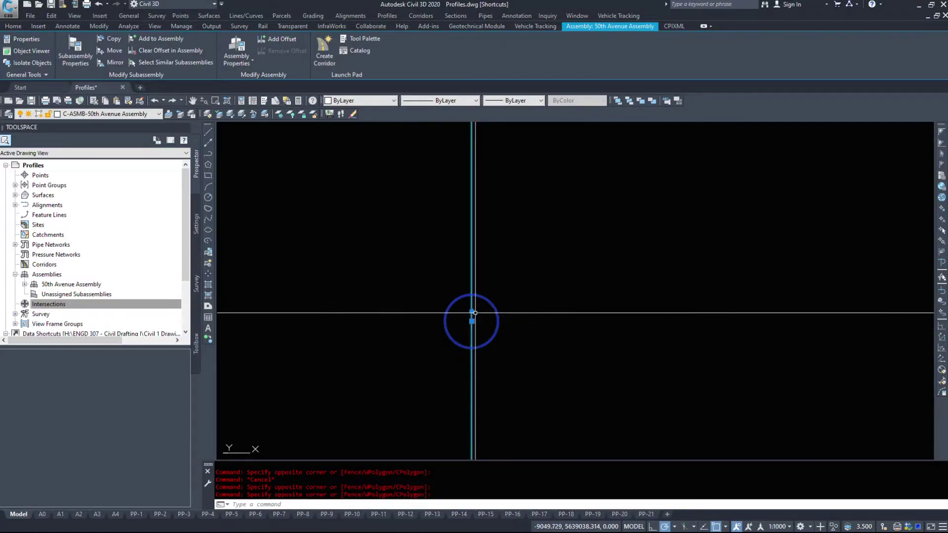
pyautogui.press('Escape')
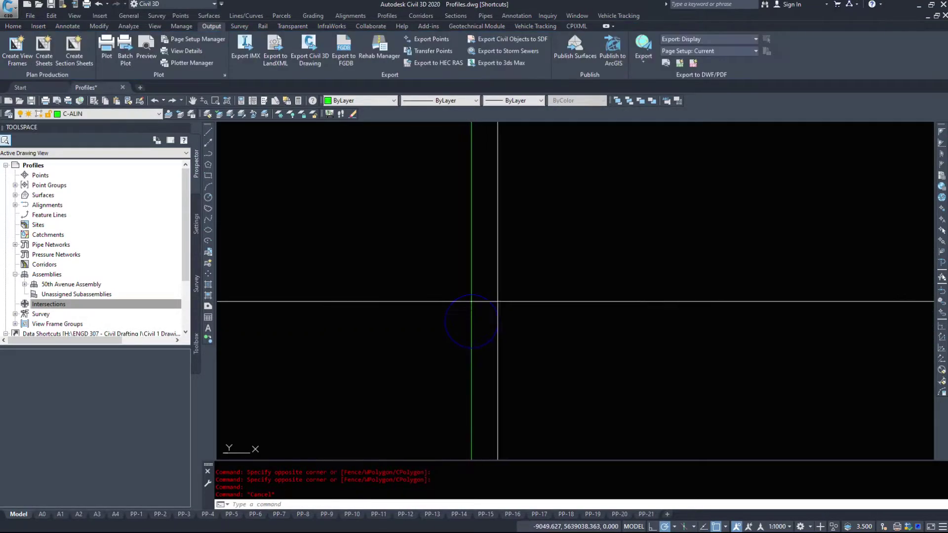
# Reselect the assembly and grab its grip, cancelling without moving it.
pyautogui.click(472, 319)
pyautogui.click(472, 321)
pyautogui.press('Escape')
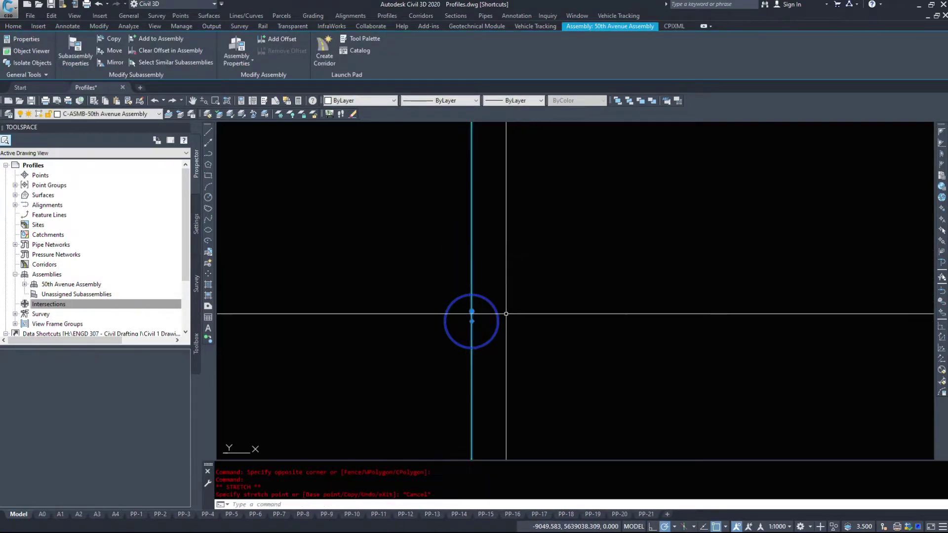
pyautogui.press('Escape')
pyautogui.click(473, 320)
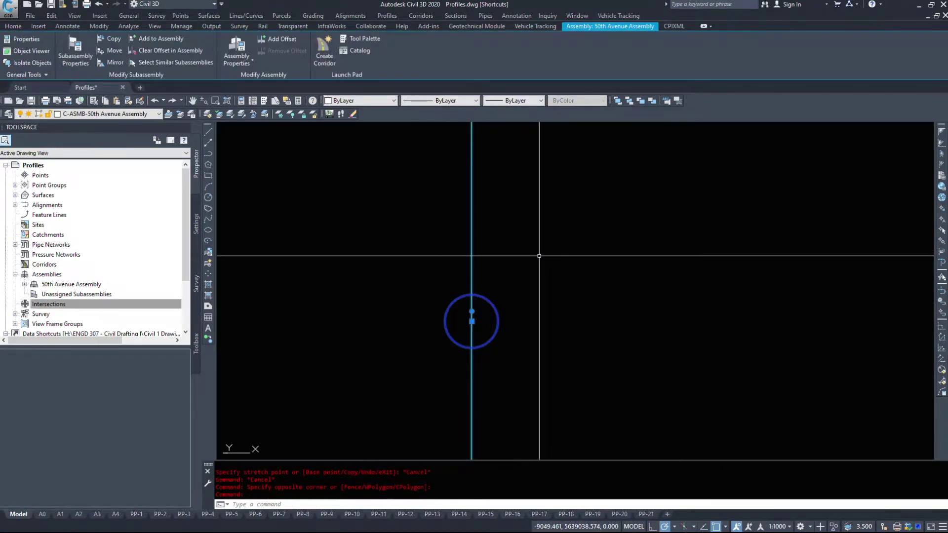
pyautogui.press('Escape')
pyautogui.scroll(-5, 539, 256)
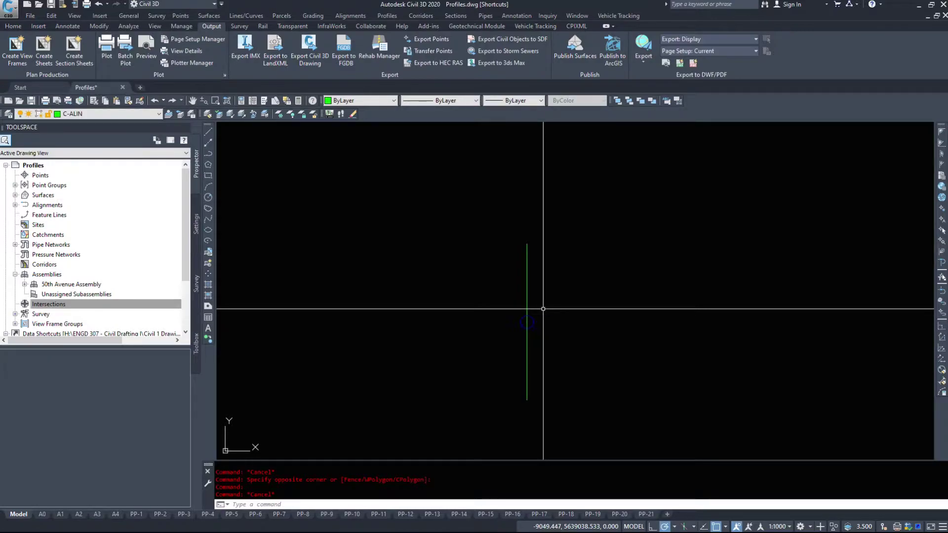
# Expand 50th Avenue Assembly in Prospector to view its Baseline entry and preview.
pyautogui.click(47, 304)
pyautogui.click(24, 284)
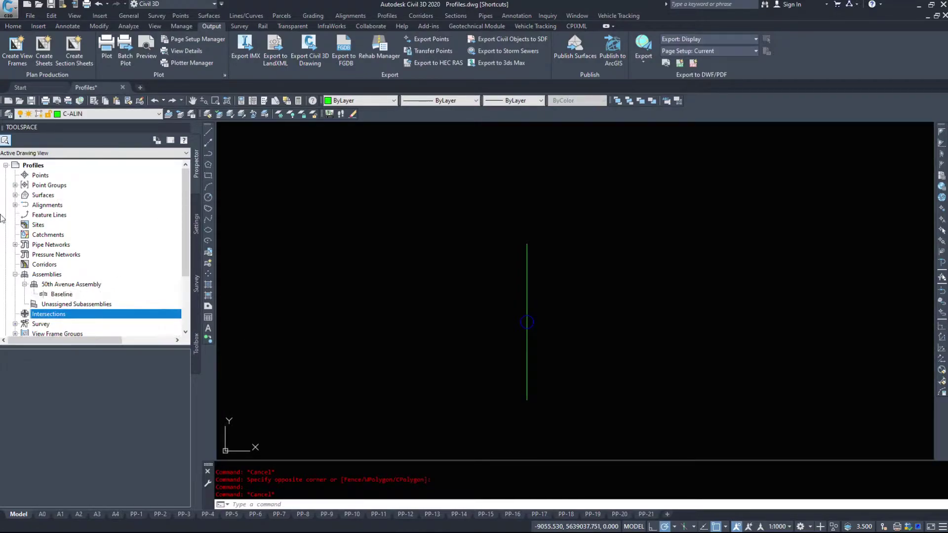
pyautogui.click(62, 285)
pyautogui.click(61, 294)
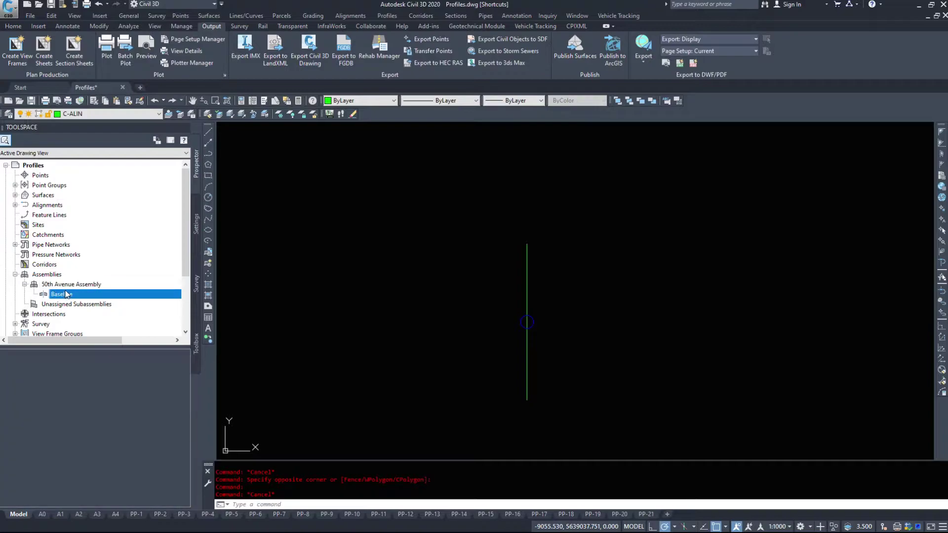
pyautogui.click(66, 286)
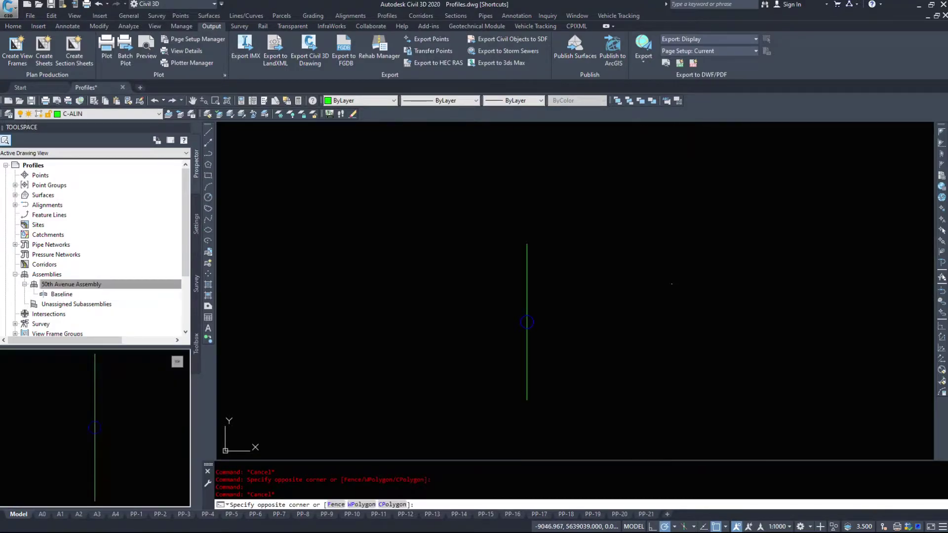
# Select the assembly line in the drawing once more, then deselect it and pan slightly.
pyautogui.scroll(-6, 516, 199)
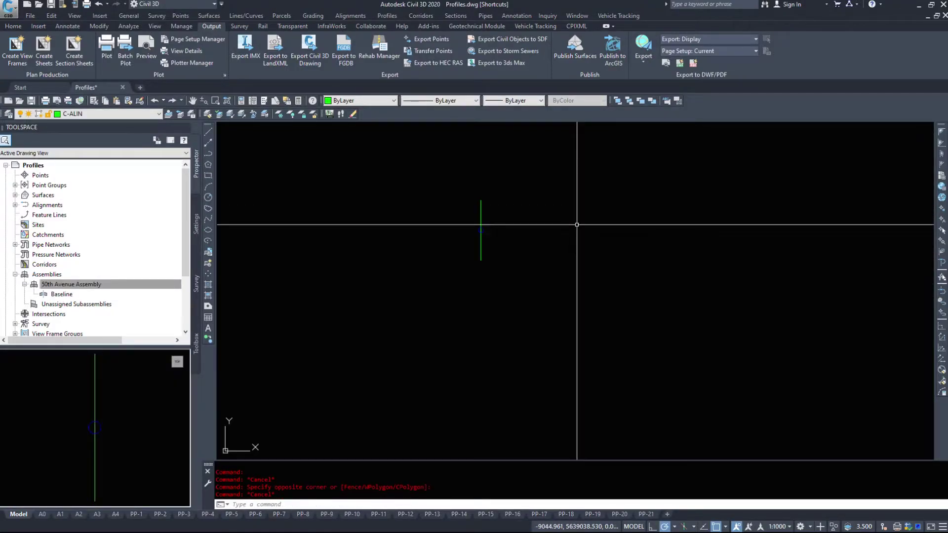
pyautogui.click(523, 191)
pyautogui.click(423, 275)
pyautogui.press('Escape')
pyautogui.moveTo(545, 227); pyautogui.dragTo(565, 296, button='middle')
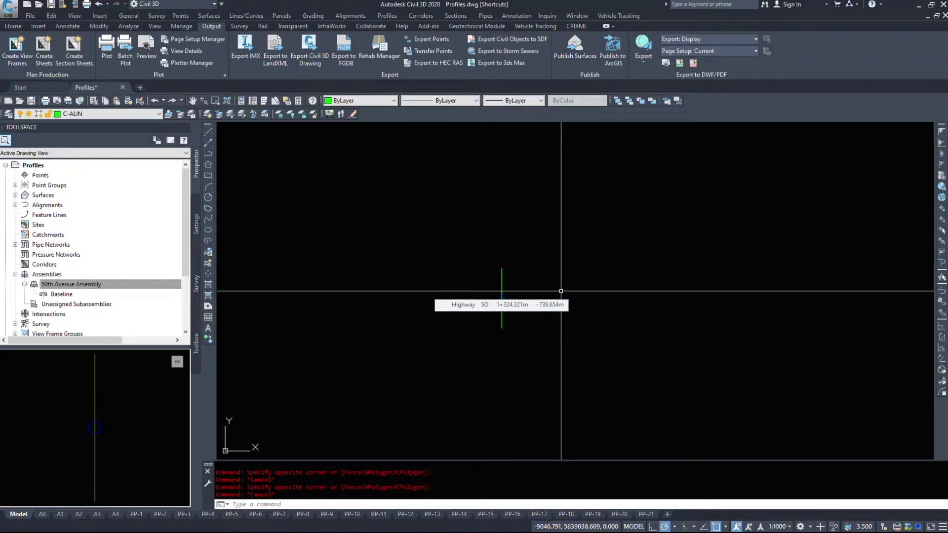
# Open the Civil Metric subassembly tool palettes with TOOLPALETTES, toggling the Properties panel open and closed.
pyautogui.write('toolpalet')
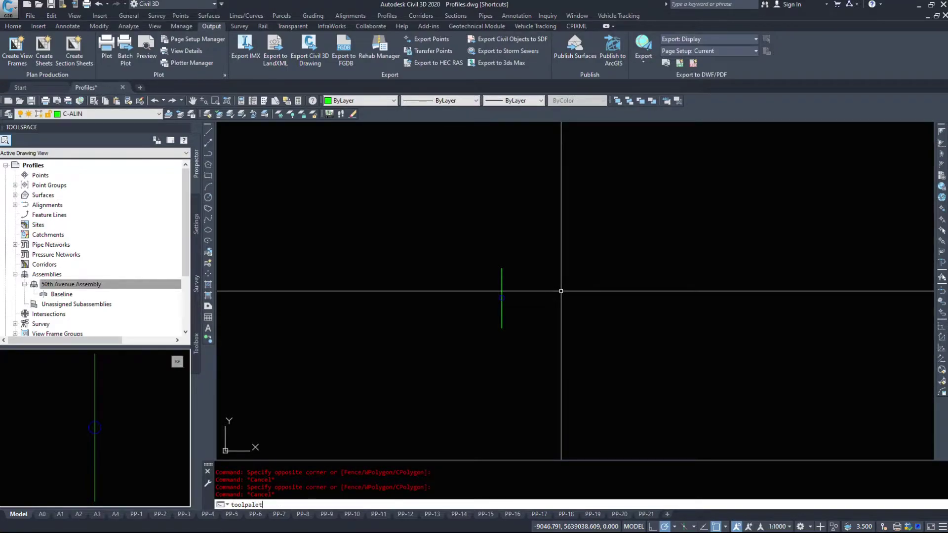
pyautogui.write('tes')
pyautogui.press('Return')
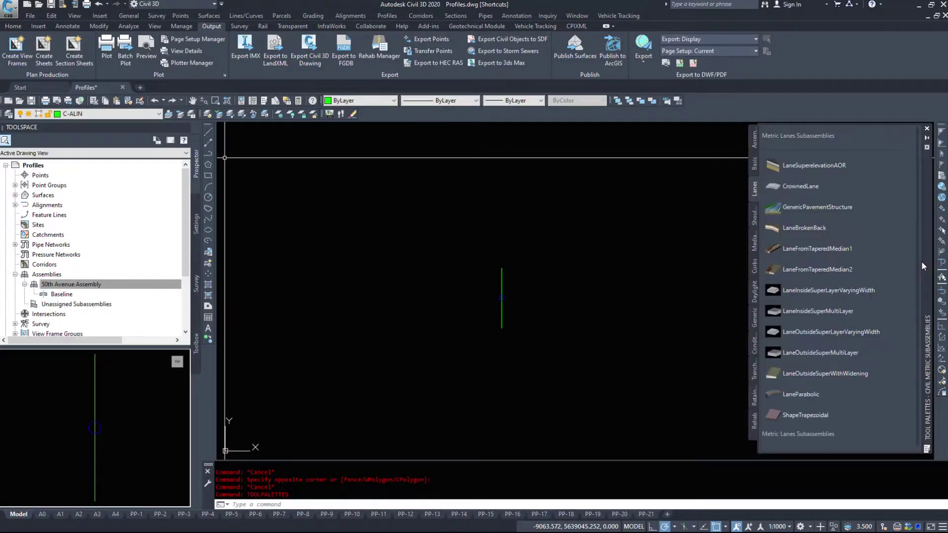
pyautogui.click(13, 26)
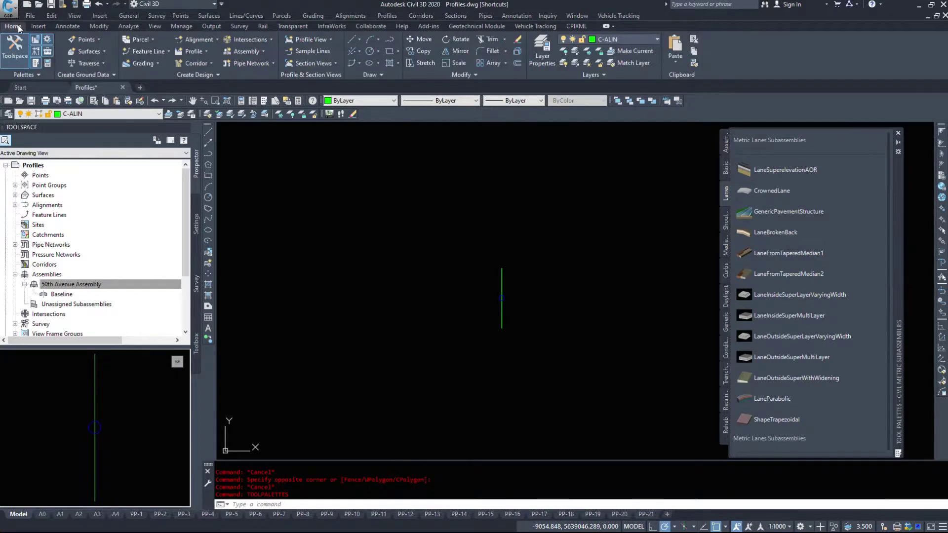
pyautogui.click(48, 64)
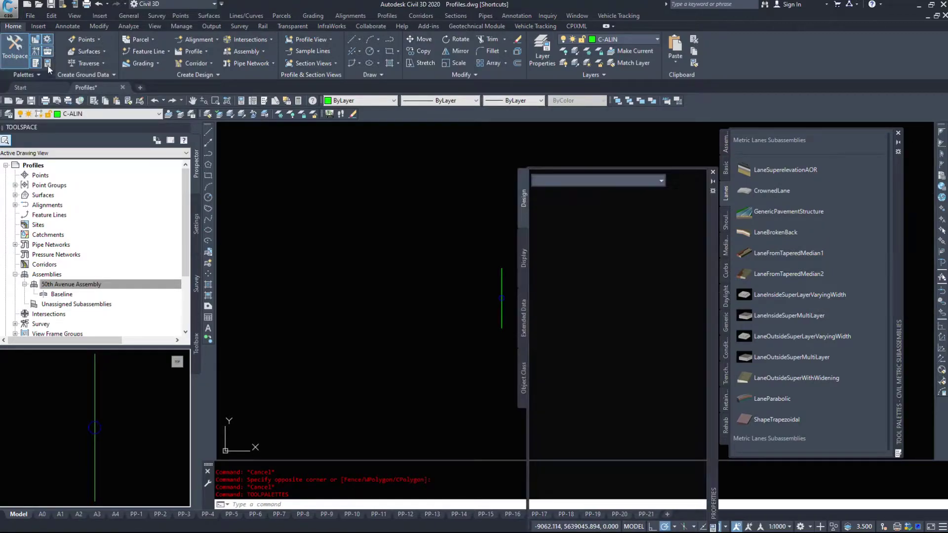
pyautogui.click(48, 63)
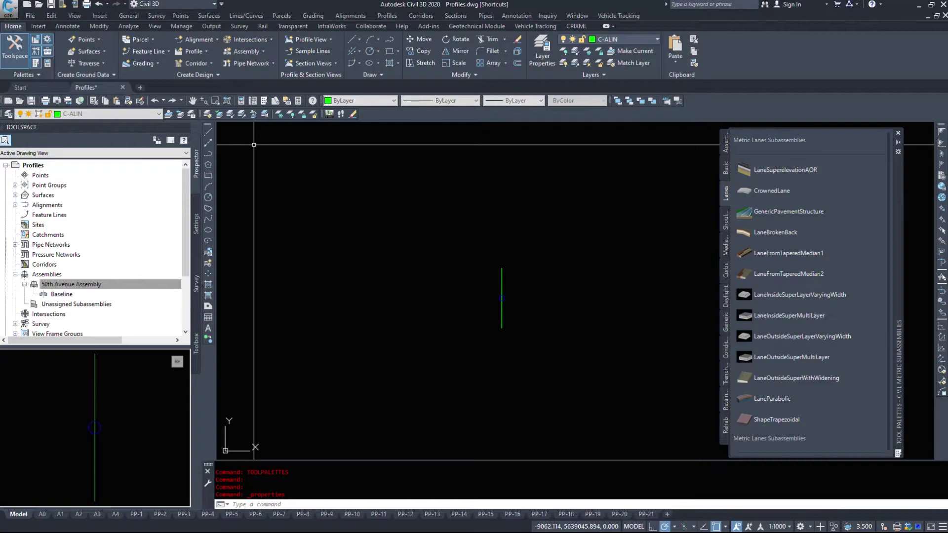
# Move the palette up, stretch it taller, and show its Common Assemblies list.
pyautogui.moveTo(899, 248); pyautogui.dragTo(901, 169)
pyautogui.rightClick(902, 169)
pyautogui.click(764, 381)
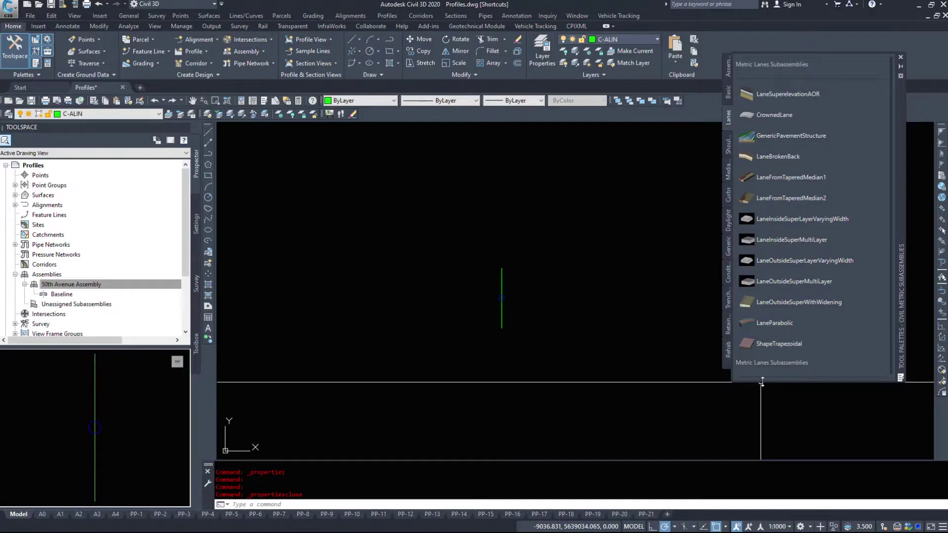
pyautogui.moveTo(762, 381); pyautogui.dragTo(762, 457)
pyautogui.click(728, 73)
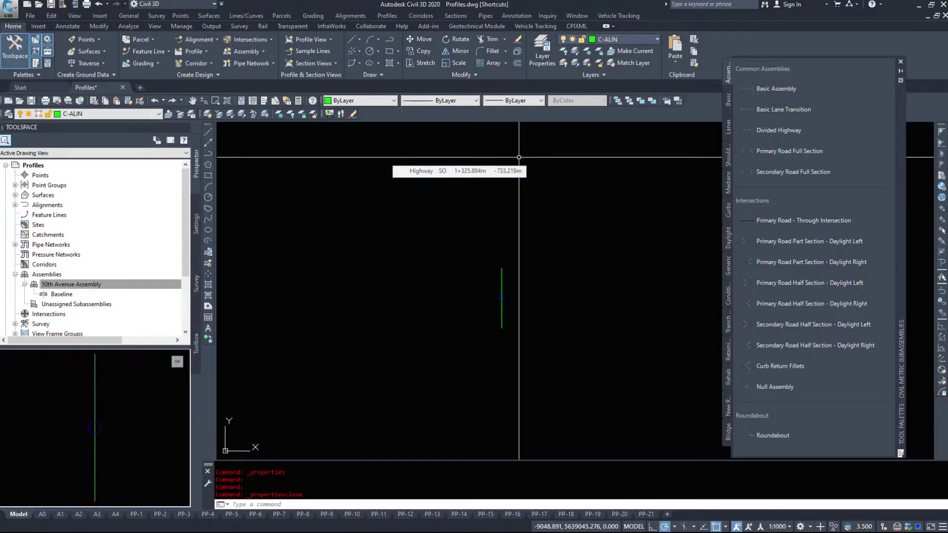
pyautogui.scroll(-4, 519, 157)
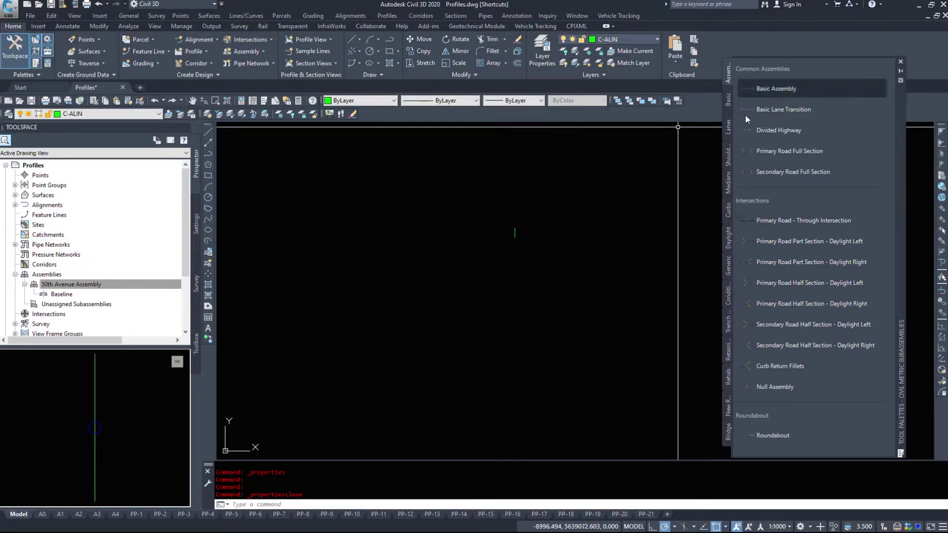
pyautogui.click(771, 89)
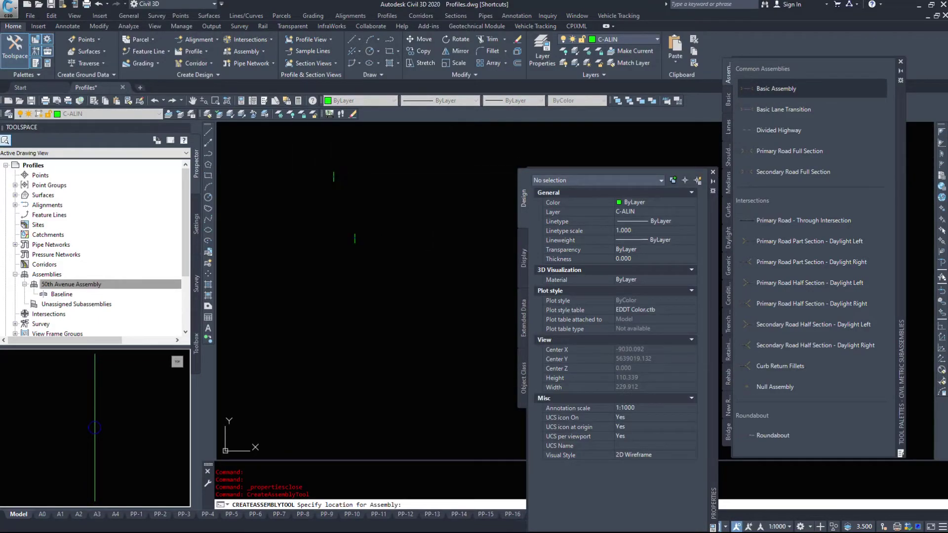
pyautogui.click(348, 160)
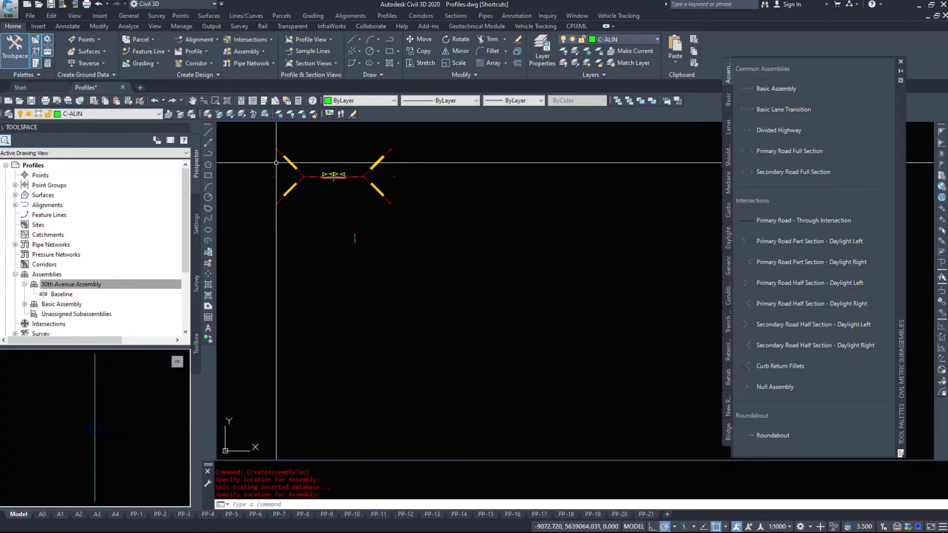
pyautogui.scroll(5, 328, 157)
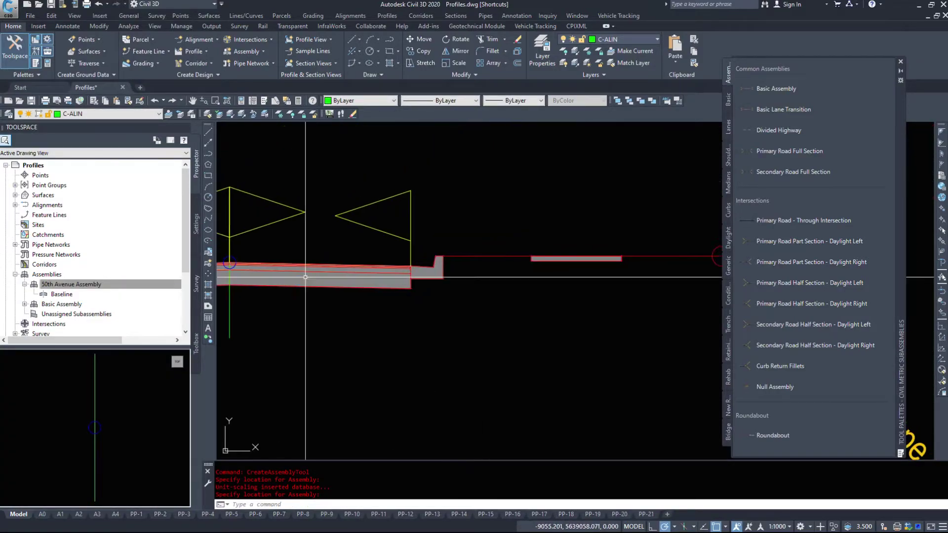
pyautogui.moveTo(544, 308); pyautogui.dragTo(350, 286, button='middle')
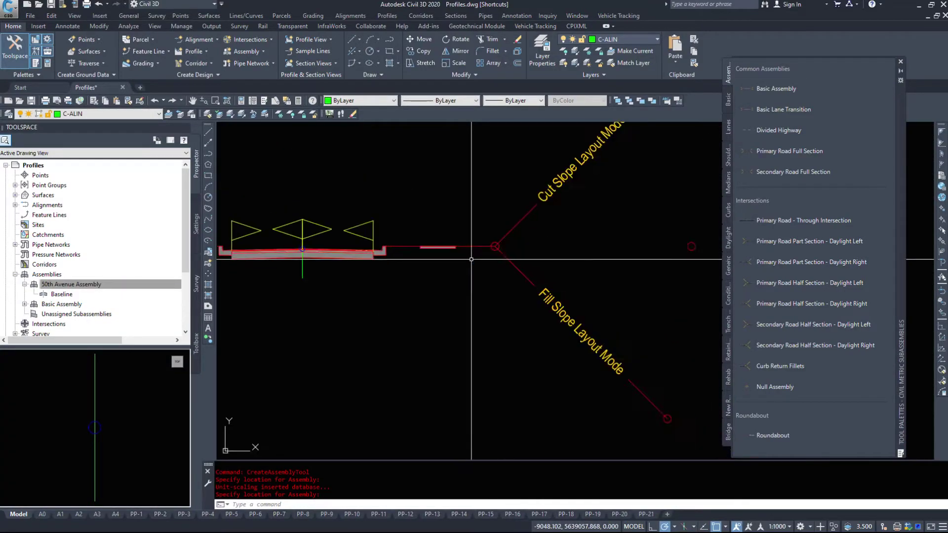
pyautogui.scroll(-4, 556, 220)
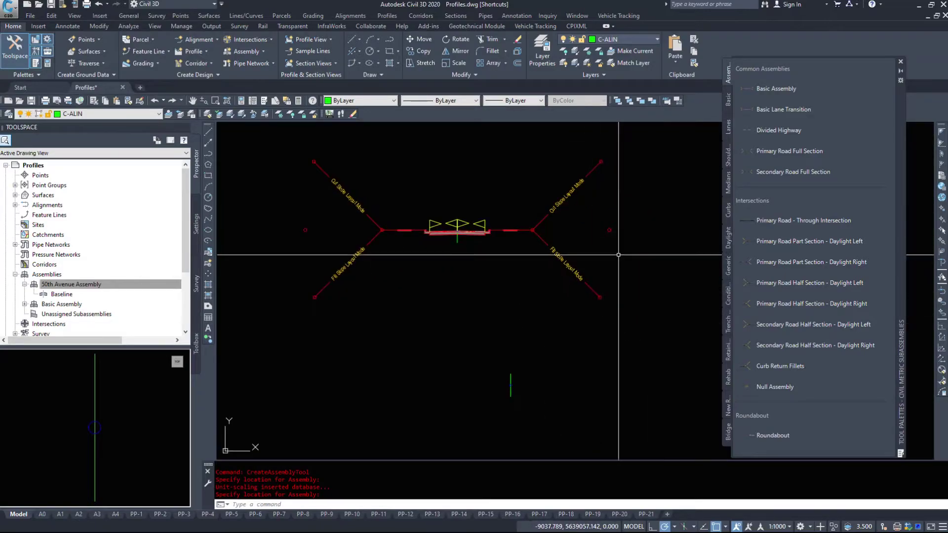
pyautogui.click(697, 340)
pyautogui.click(297, 133)
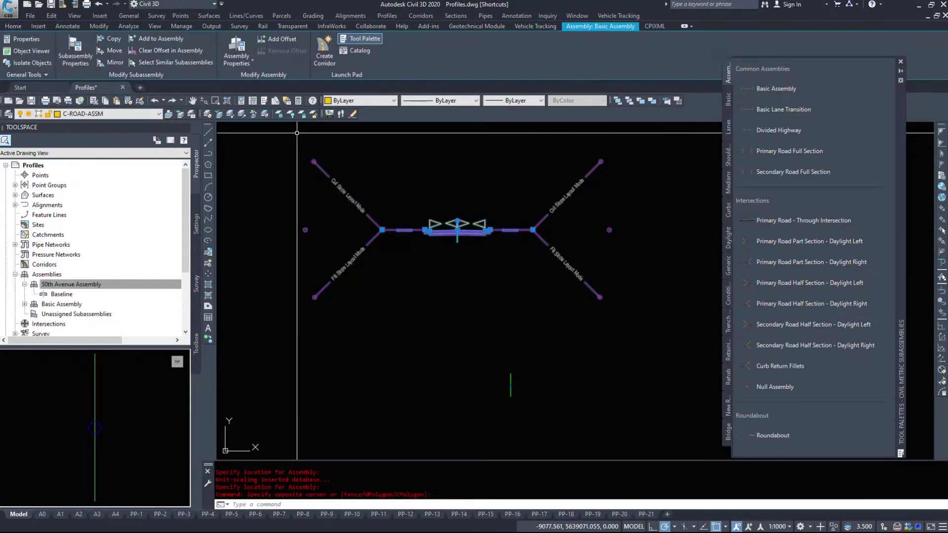
pyautogui.press('Delete')
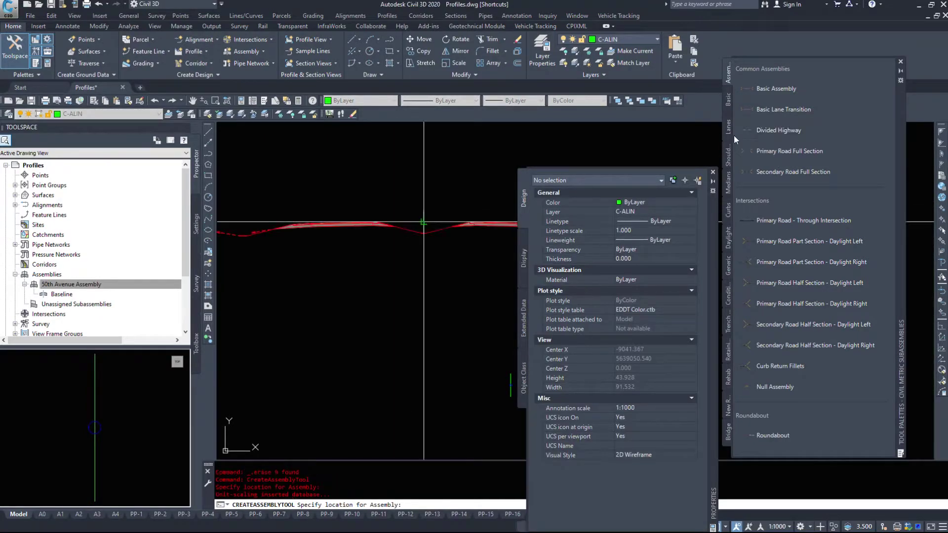
pyautogui.click(713, 173)
pyautogui.scroll(5, 394, 213)
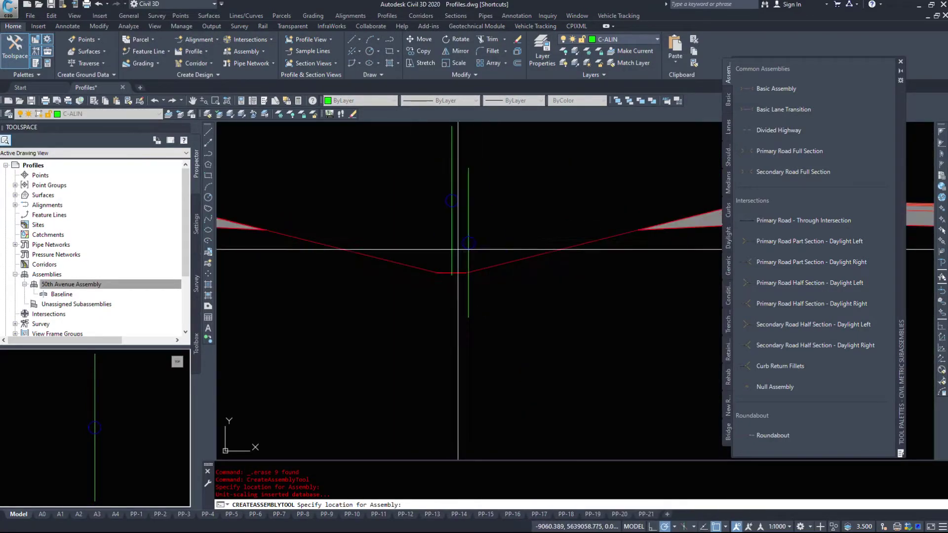
pyautogui.scroll(-5, 548, 304)
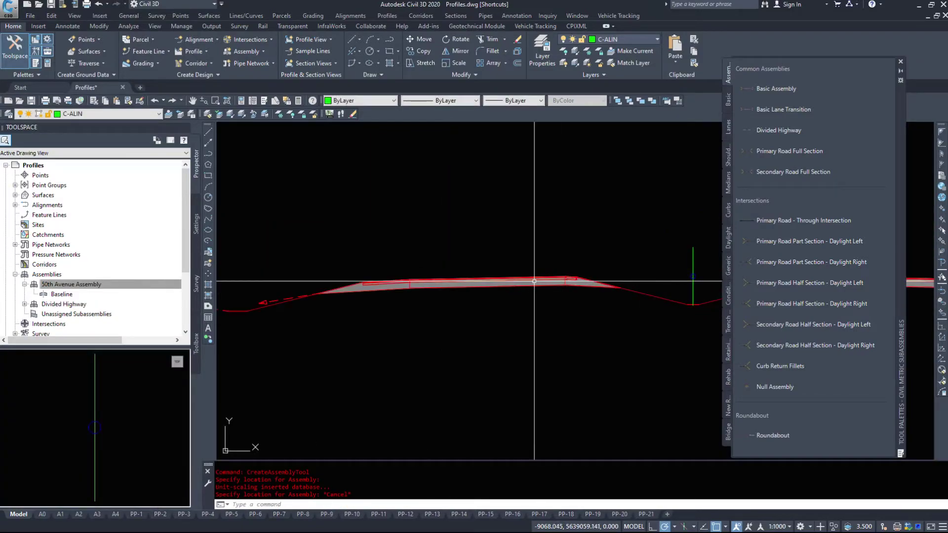
pyautogui.click(593, 284)
pyautogui.press('Escape')
pyautogui.click(550, 267)
pyautogui.click(483, 296)
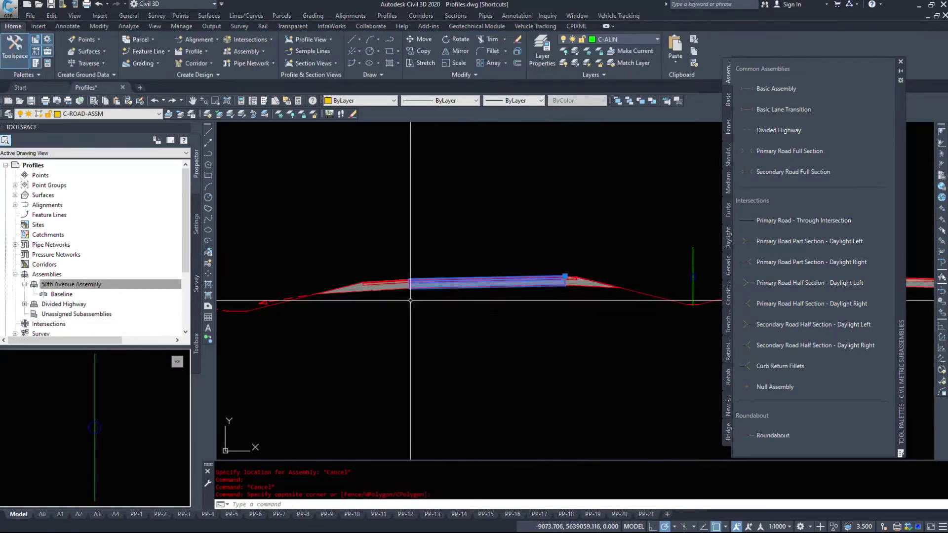
pyautogui.click(406, 267)
pyautogui.click(369, 297)
pyautogui.press('Escape')
pyautogui.scroll(-3, 282, 247)
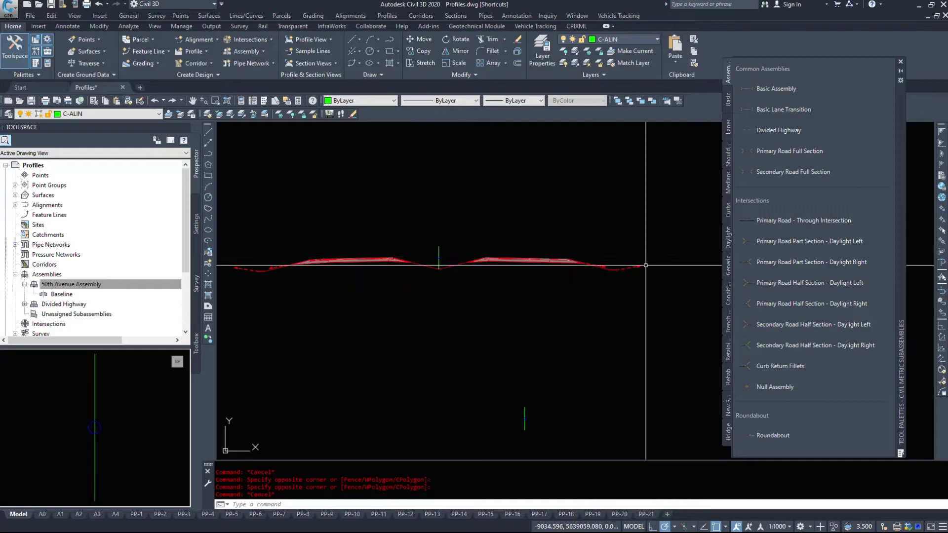
pyautogui.click(604, 264)
pyautogui.scroll(-3, 637, 247)
pyautogui.click(646, 222)
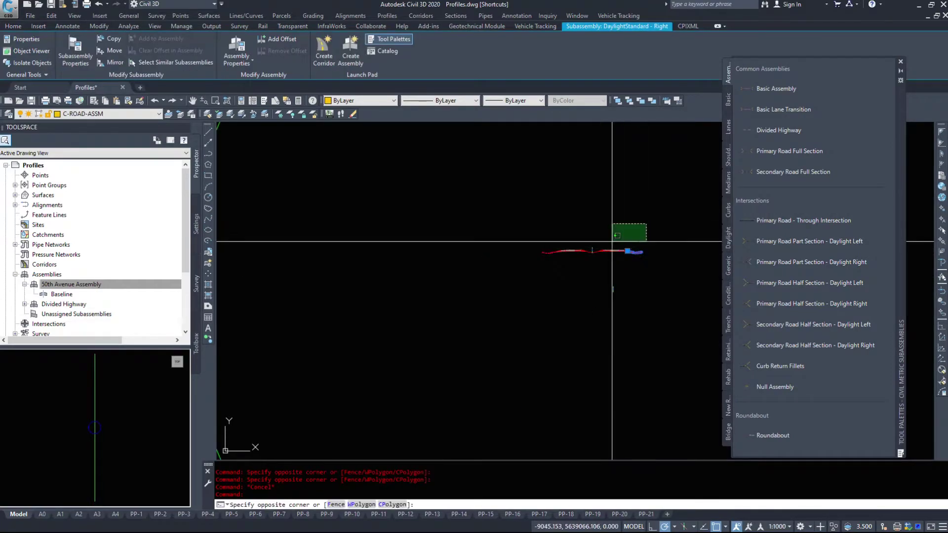
pyautogui.click(519, 265)
pyautogui.press('Delete')
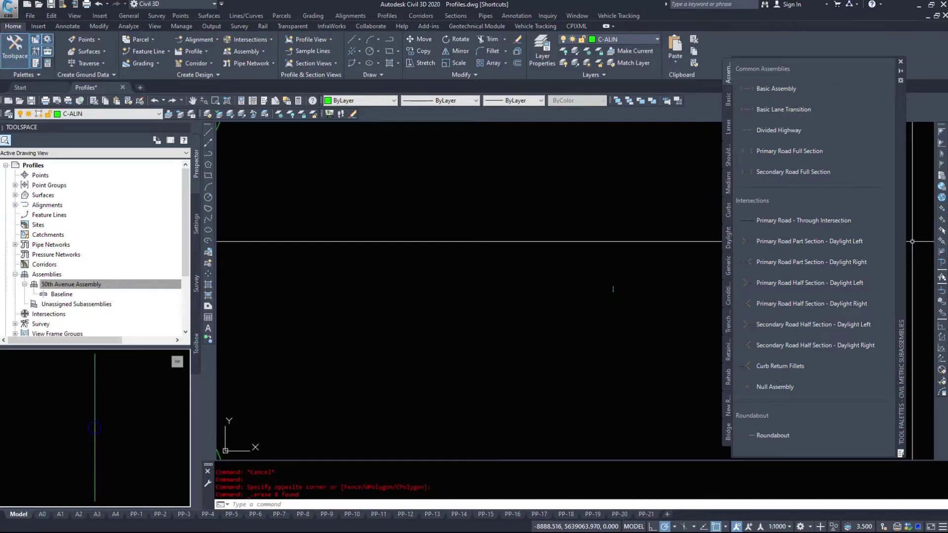
# Look over BasicCurb, then start a LaneSuperelevationAOR lane (Right, 3.600m, -2.000%) from the Lanes list.
pyautogui.rightClick(789, 131)
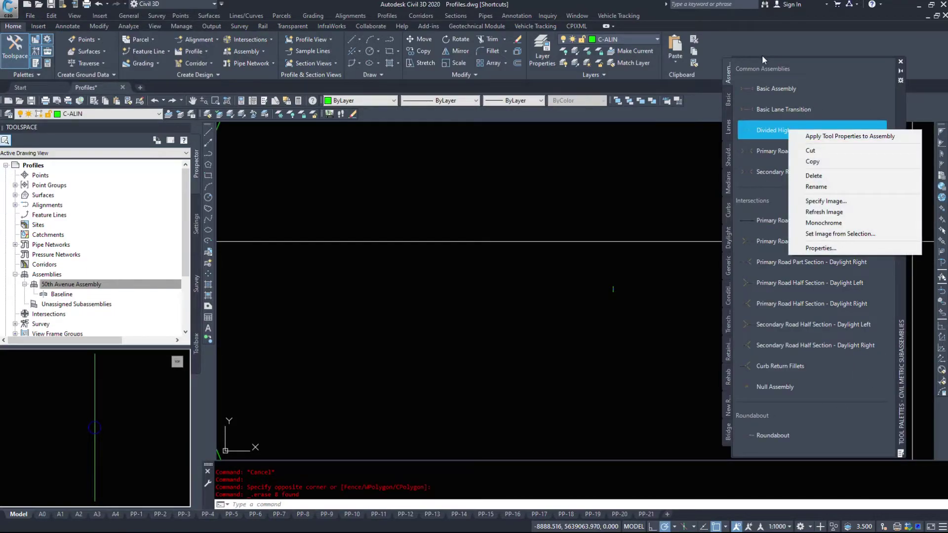
pyautogui.click(728, 100)
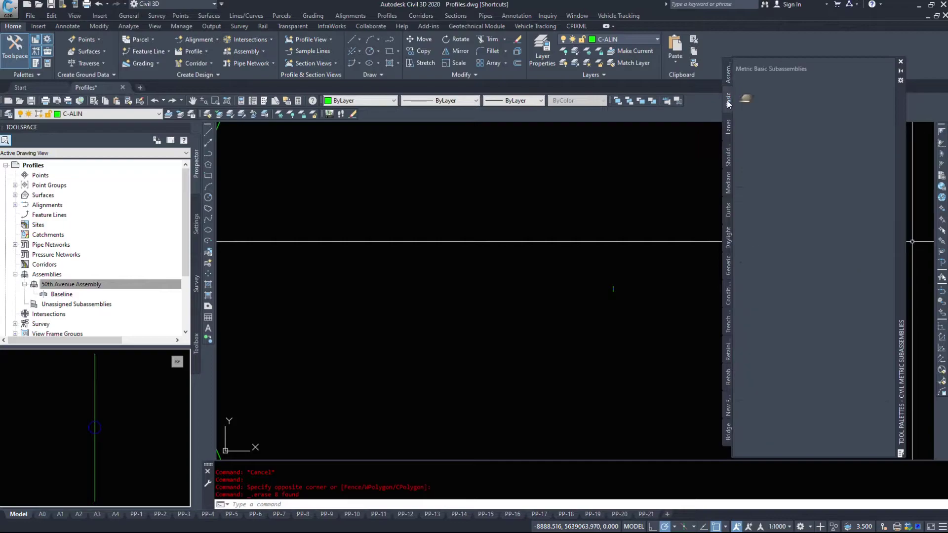
pyautogui.click(770, 204)
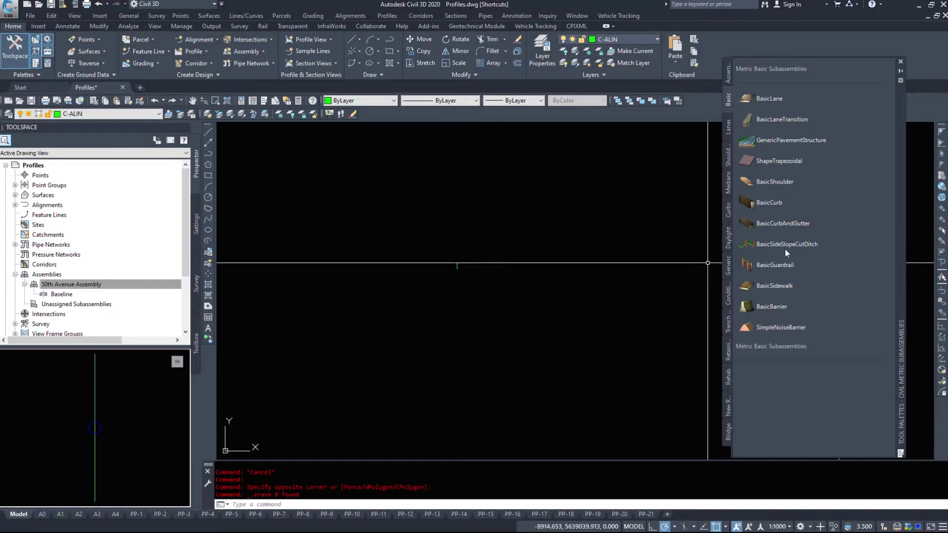
pyautogui.click(730, 121)
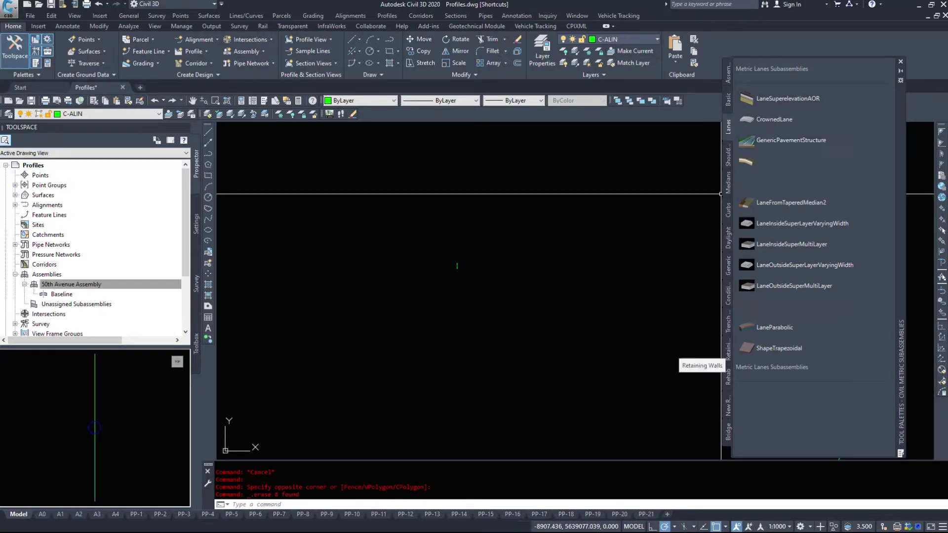
pyautogui.click(778, 101)
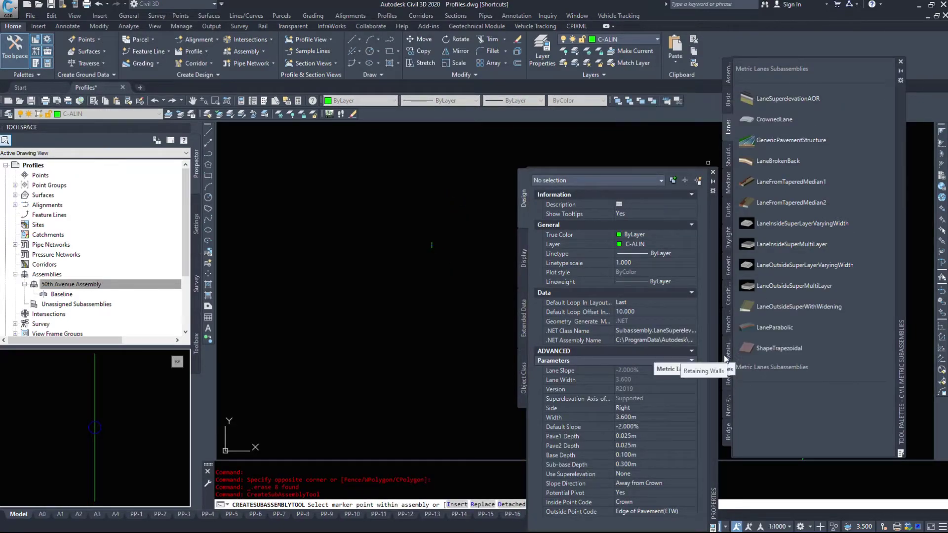
# Set superelevation to Right Lane Inside and attach the right lane at the baseline marker.
pyautogui.moveTo(715, 365); pyautogui.dragTo(722, 290)
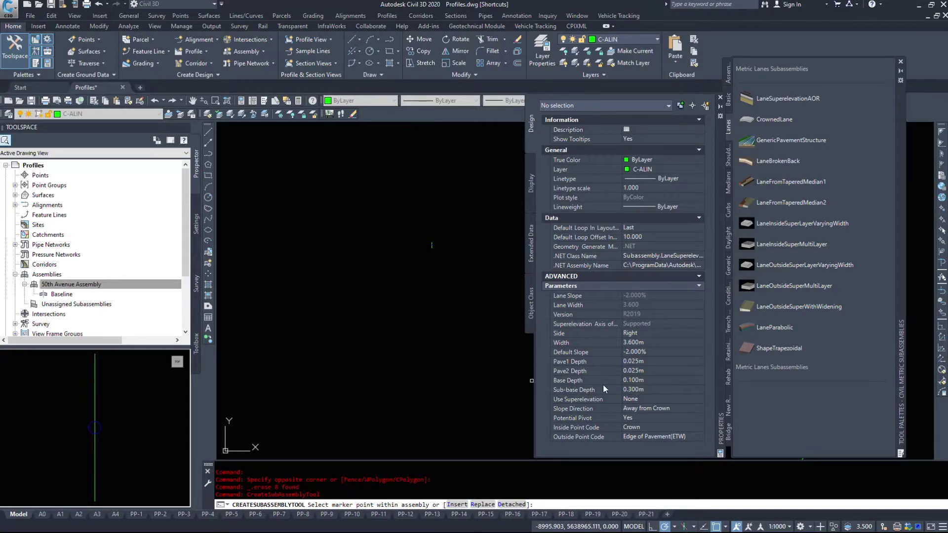
pyautogui.click(650, 400)
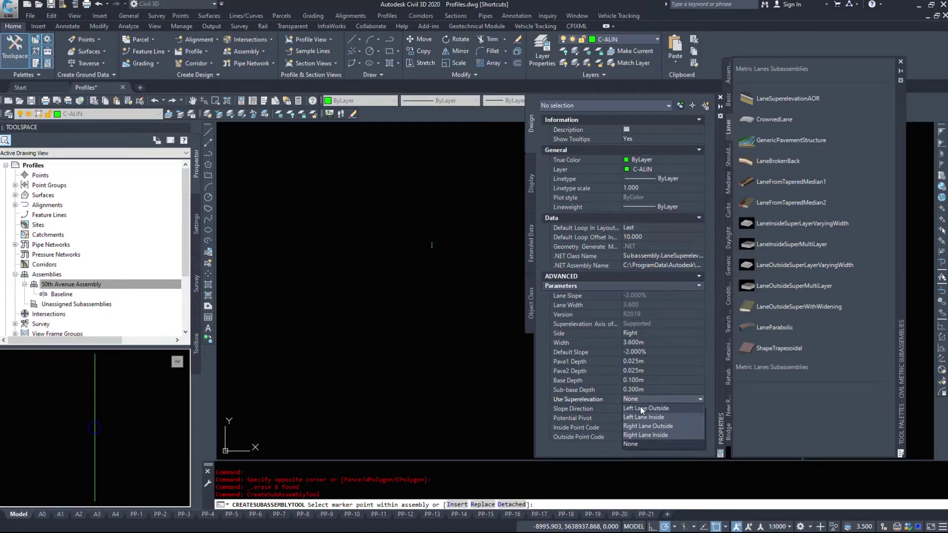
pyautogui.click(648, 435)
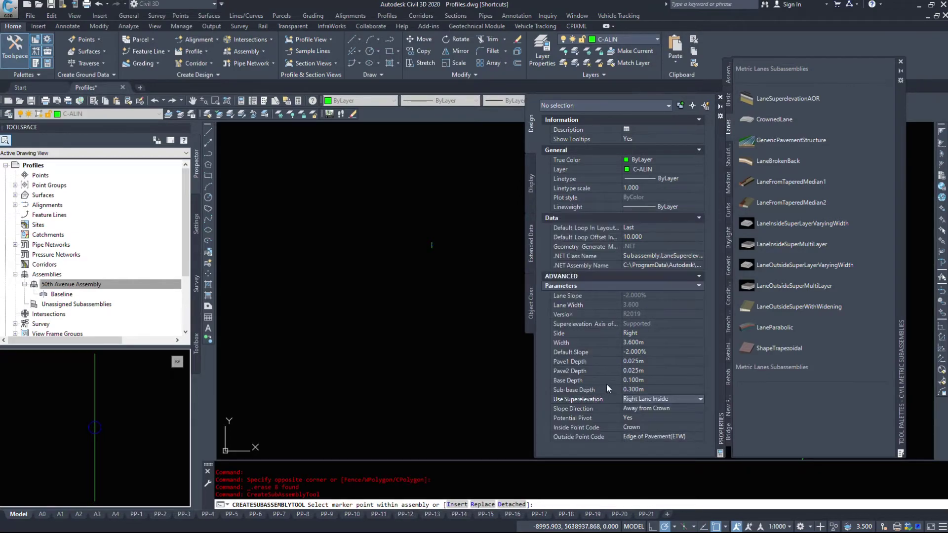
pyautogui.click(611, 408)
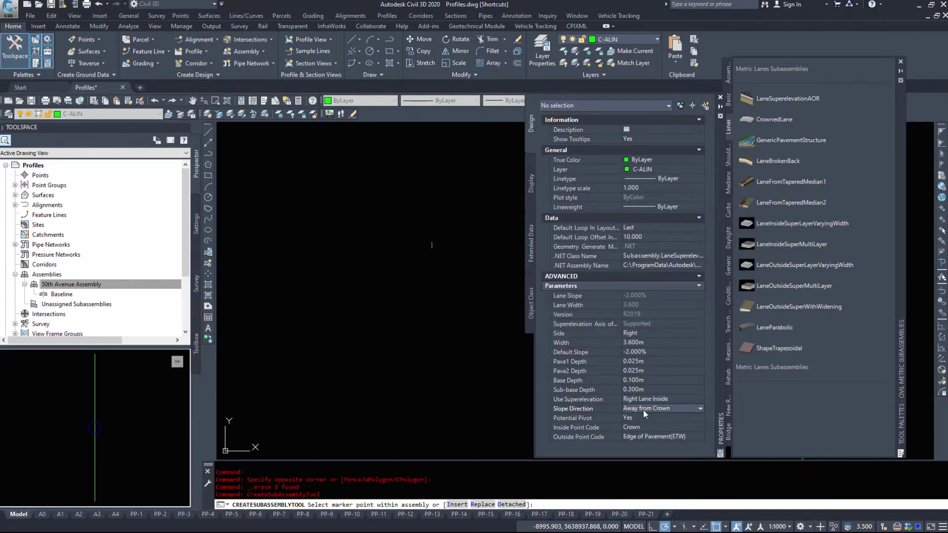
pyautogui.scroll(10, 292, 230)
pyautogui.scroll(2, 365, 228)
pyautogui.click(324, 243)
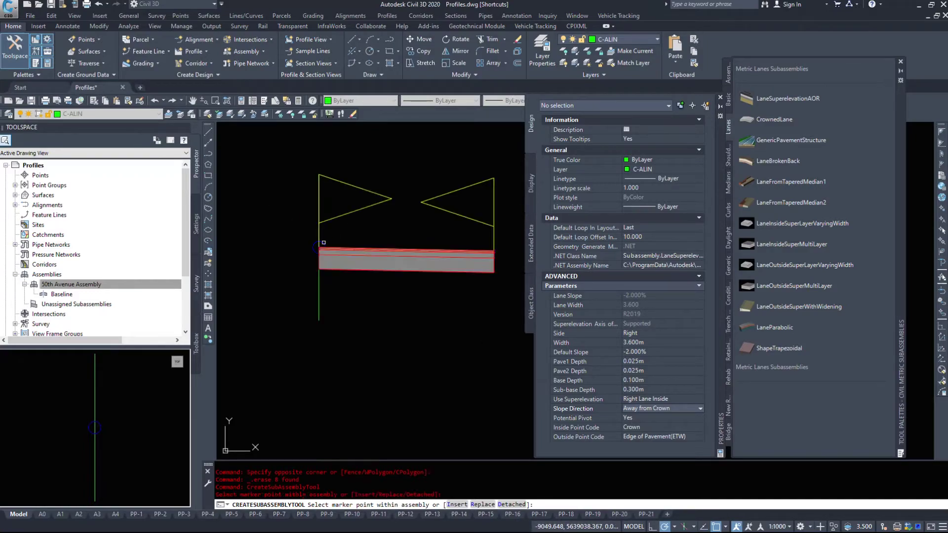
pyautogui.scroll(3, 312, 243)
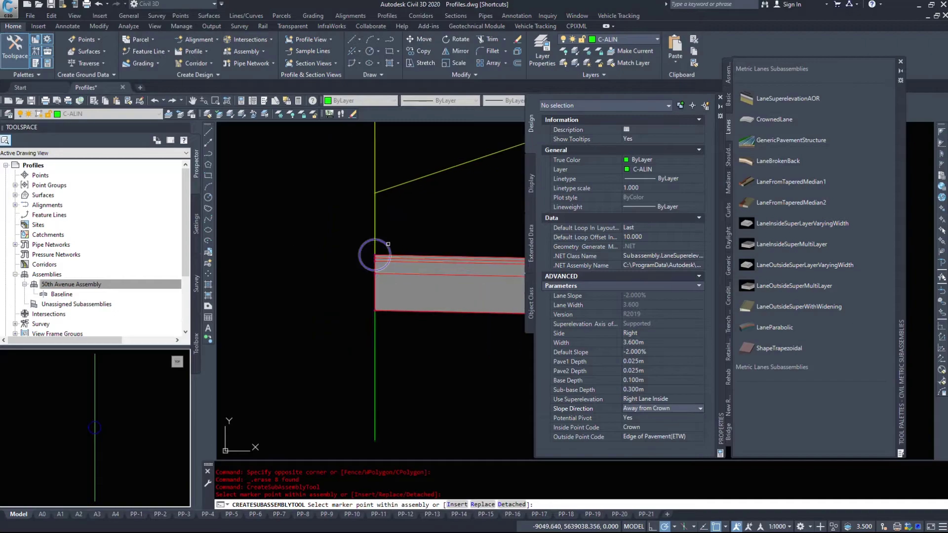
pyautogui.press('Escape')
pyautogui.scroll(-2, 341, 286)
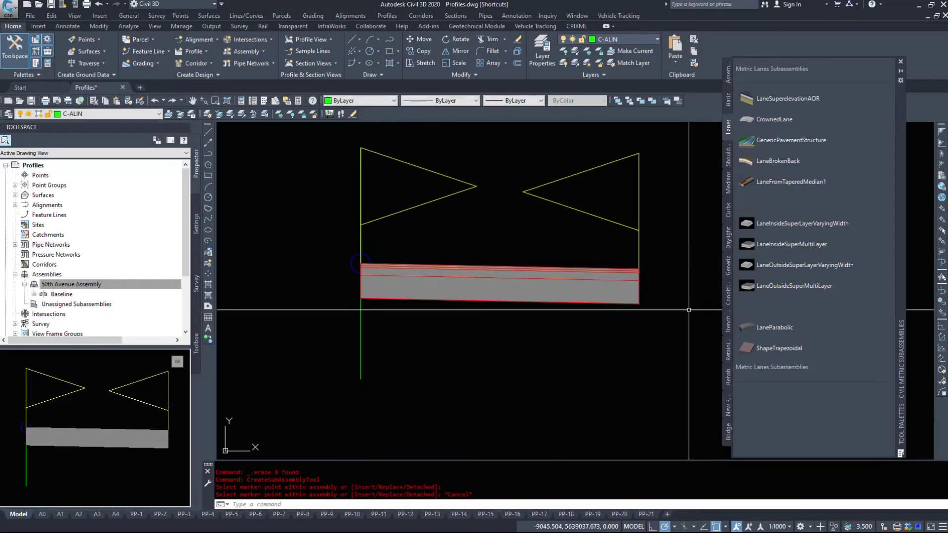
pyautogui.scroll(-4, 529, 281)
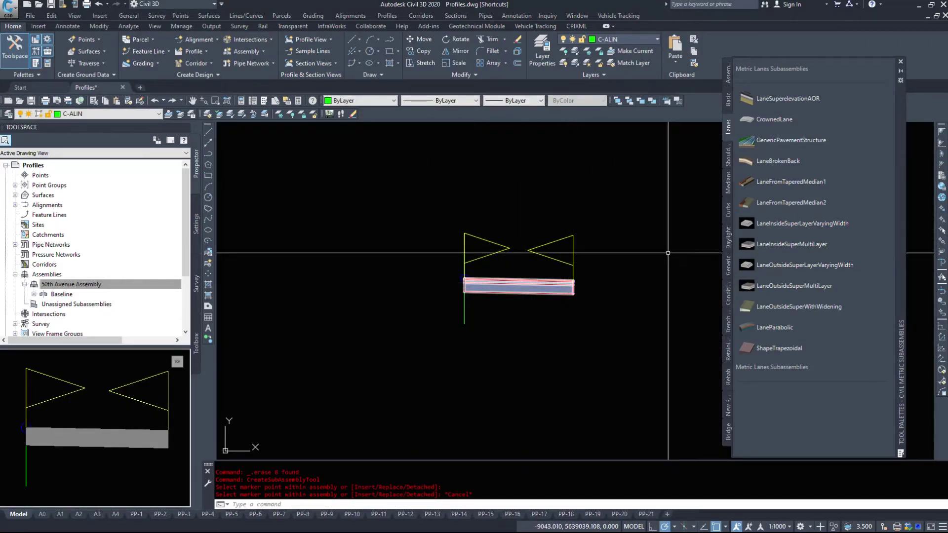
# Add a trial left-side LaneSuperelevationAOR at the centre marker, then delete it.
pyautogui.click(785, 98)
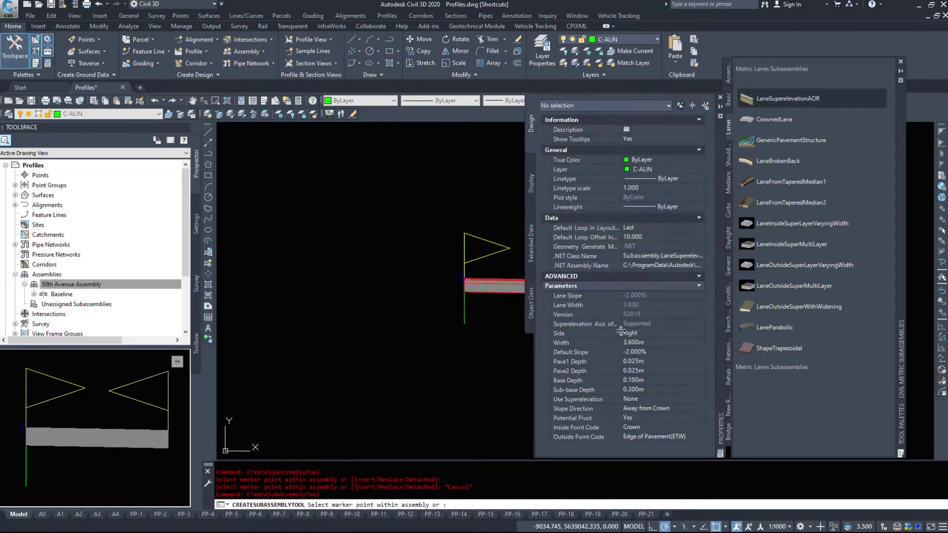
pyautogui.click(633, 333)
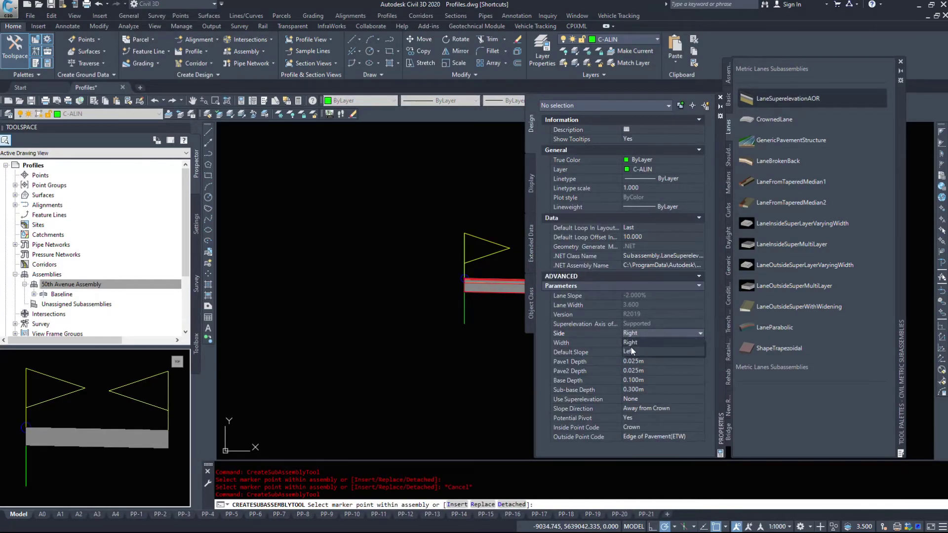
pyautogui.click(625, 351)
pyautogui.scroll(5, 451, 282)
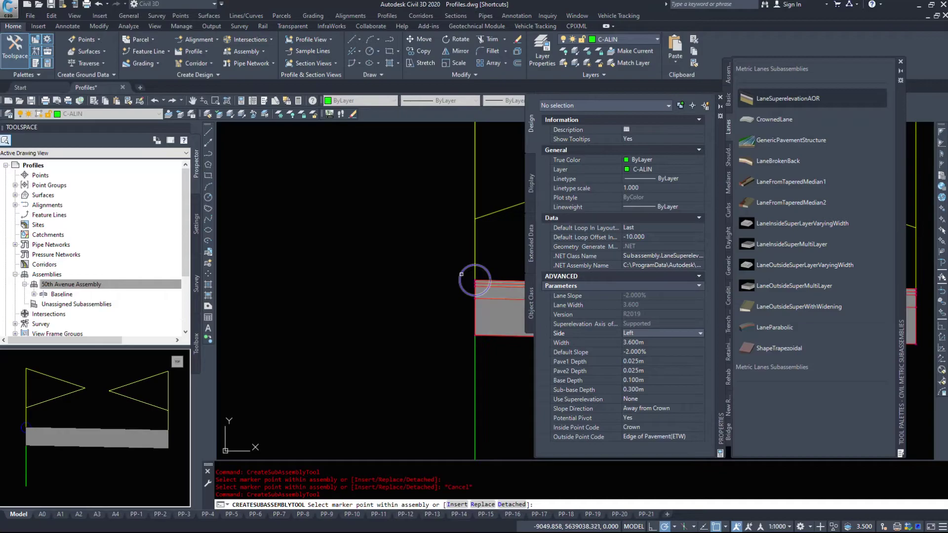
pyautogui.scroll(-3, 451, 282)
pyautogui.click(424, 280)
pyautogui.press('Escape')
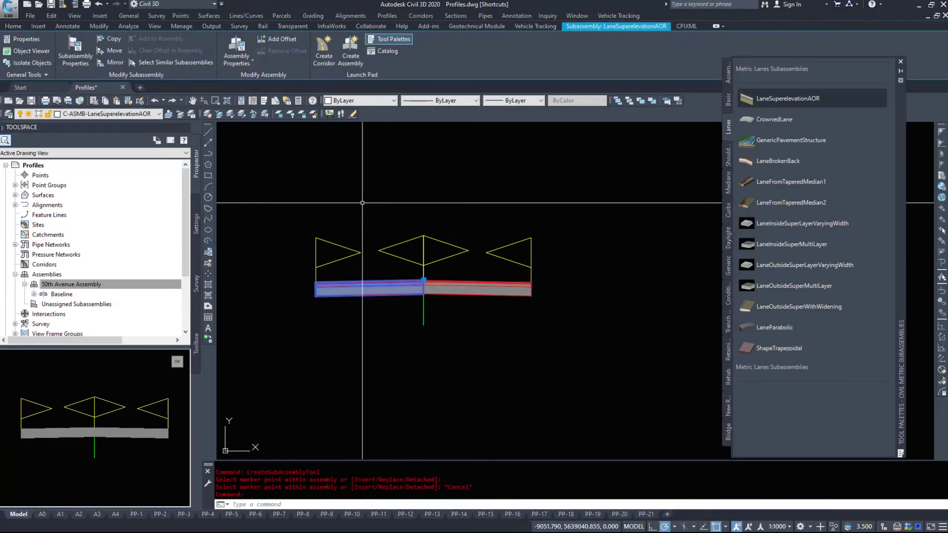
pyautogui.press('Delete')
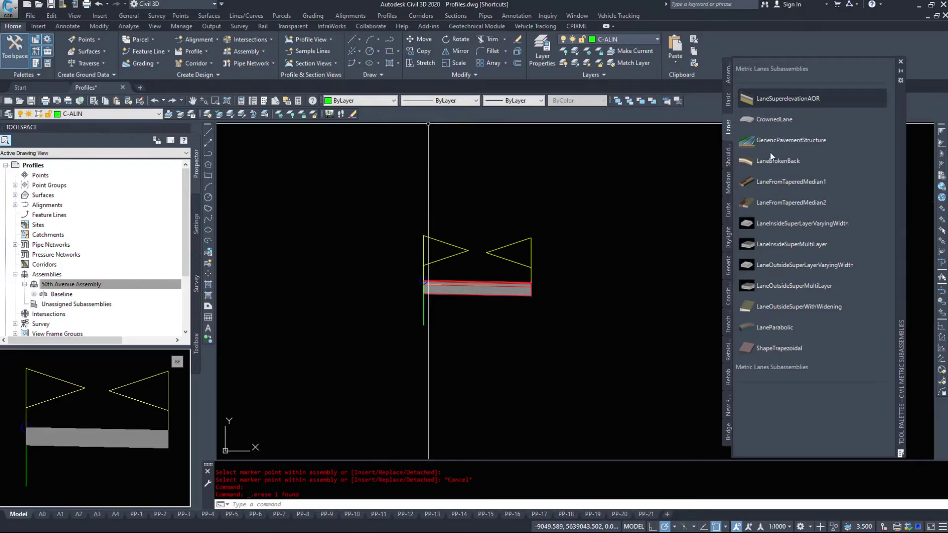
# Open the UrbanCurbGutterGeneral help page from the Curbs subassemblies list.
pyautogui.click(729, 155)
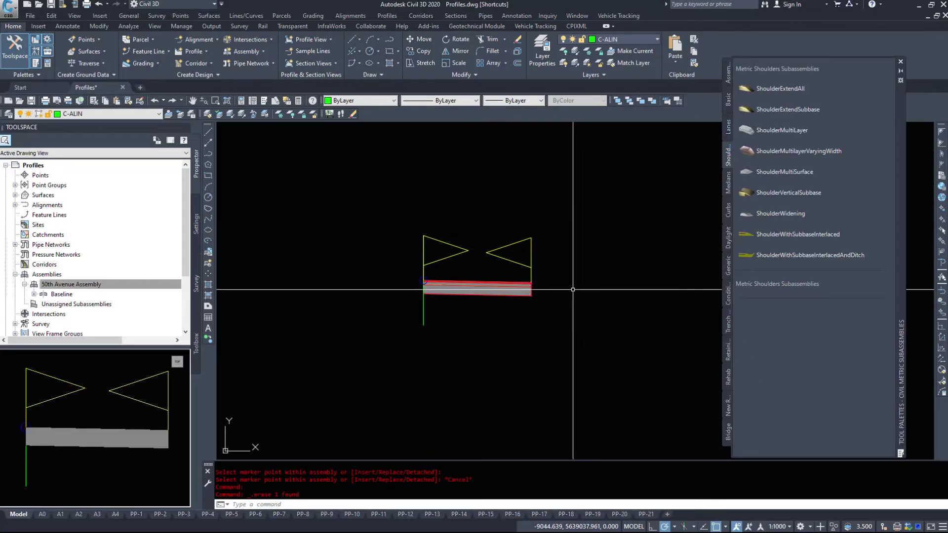
pyautogui.moveTo(573, 290); pyautogui.dragTo(501, 305, button='middle')
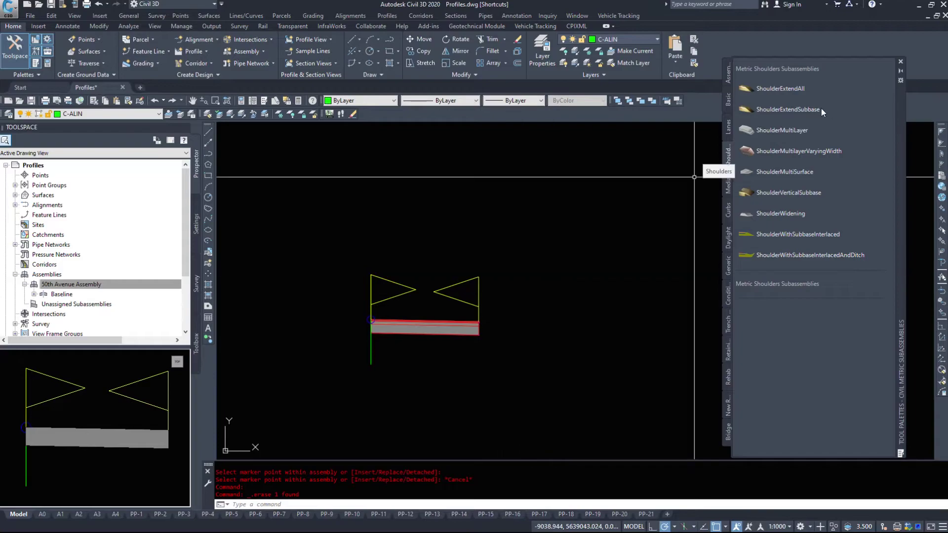
pyautogui.click(729, 211)
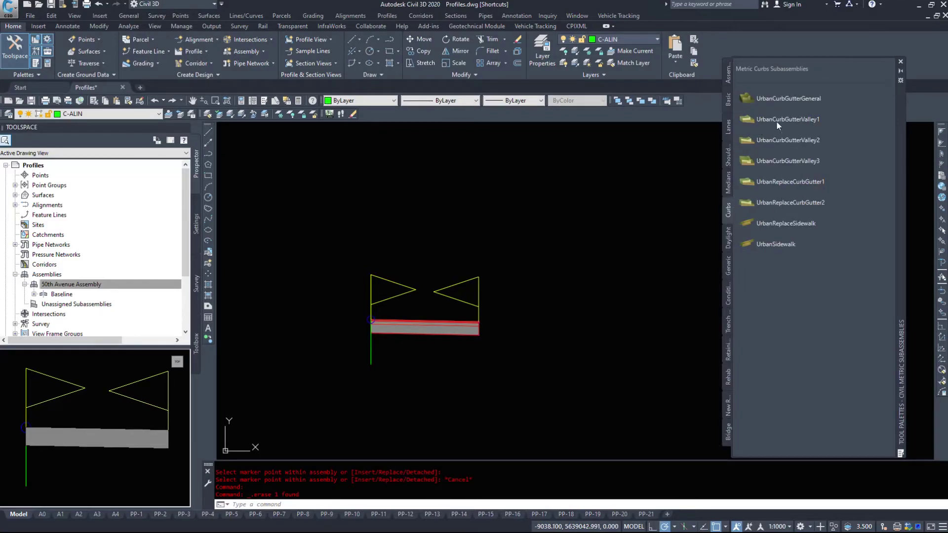
pyautogui.rightClick(772, 99)
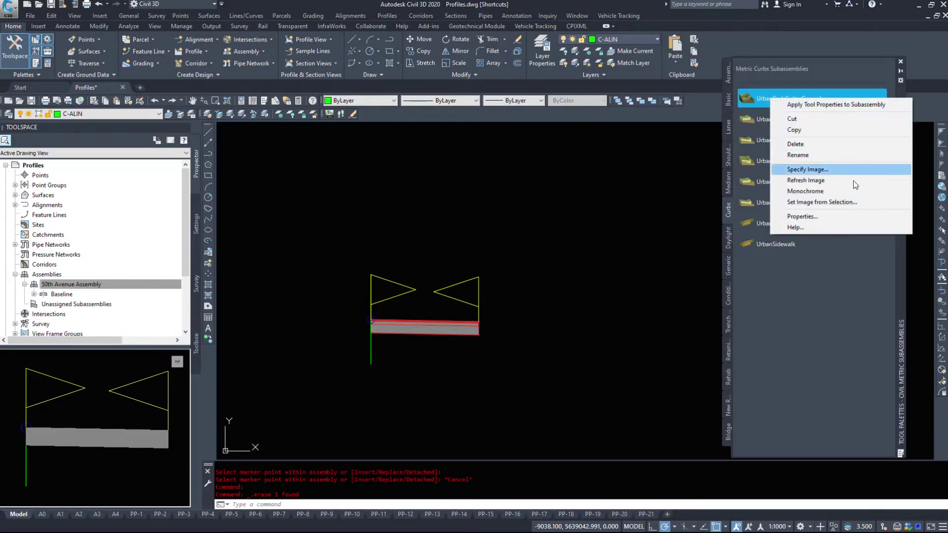
pyautogui.click(811, 227)
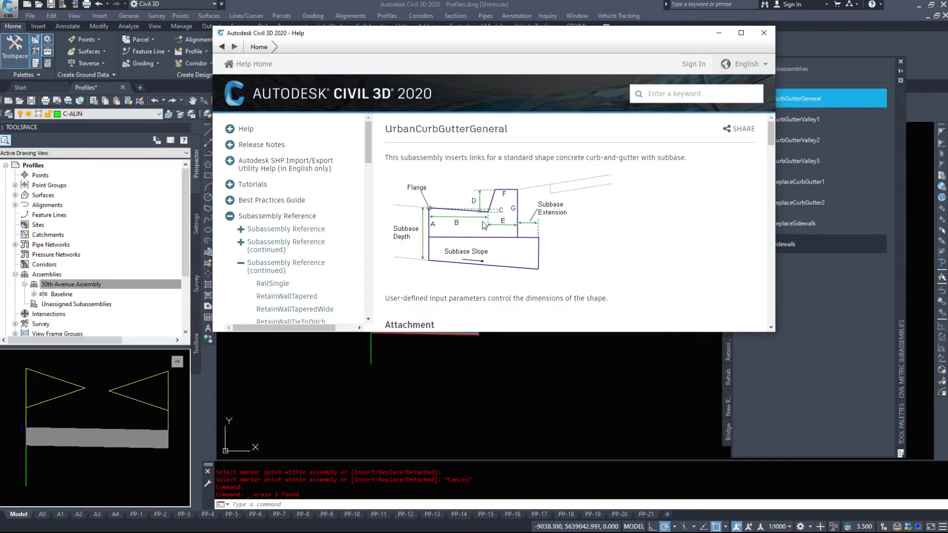
# Read through the curb-and-gutter help page and close it.
pyautogui.scroll(-1, 520, 158)
pyautogui.scroll(-5, 520, 158)
pyautogui.scroll(6, 531, 236)
pyautogui.scroll(-3, 477, 229)
pyautogui.scroll(3, 476, 230)
pyautogui.click(764, 32)
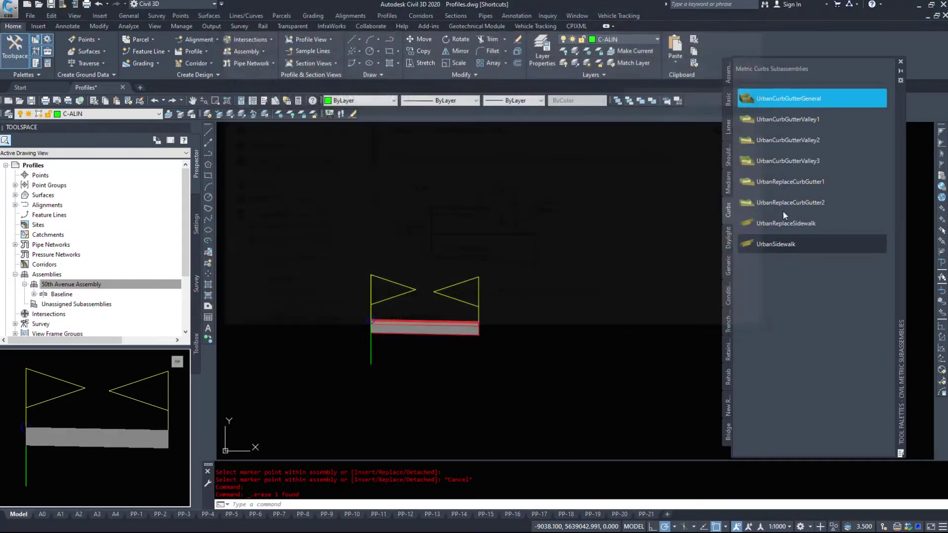
# List the Metric Shoulders subassemblies, start a ShoulderExtendAll insertion, then cancel it without placing.
pyautogui.click(725, 179)
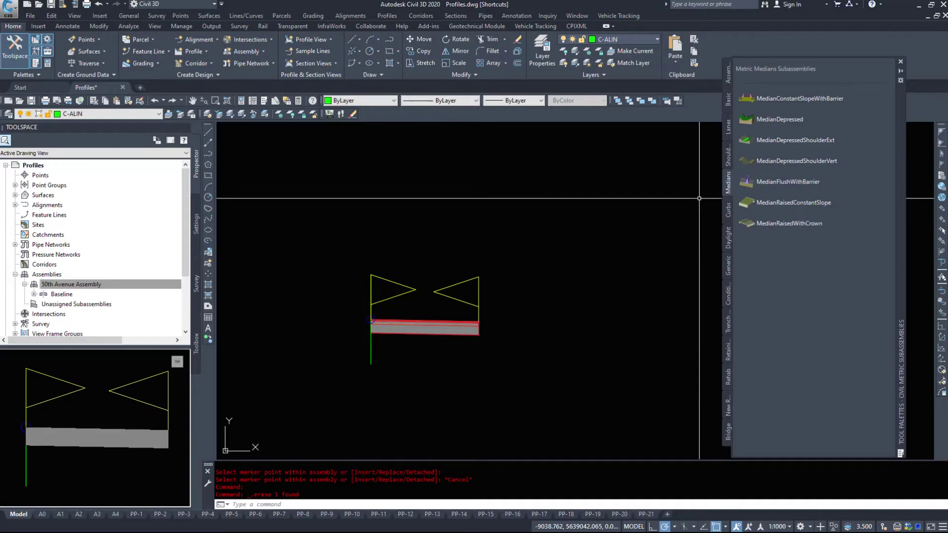
pyautogui.click(729, 150)
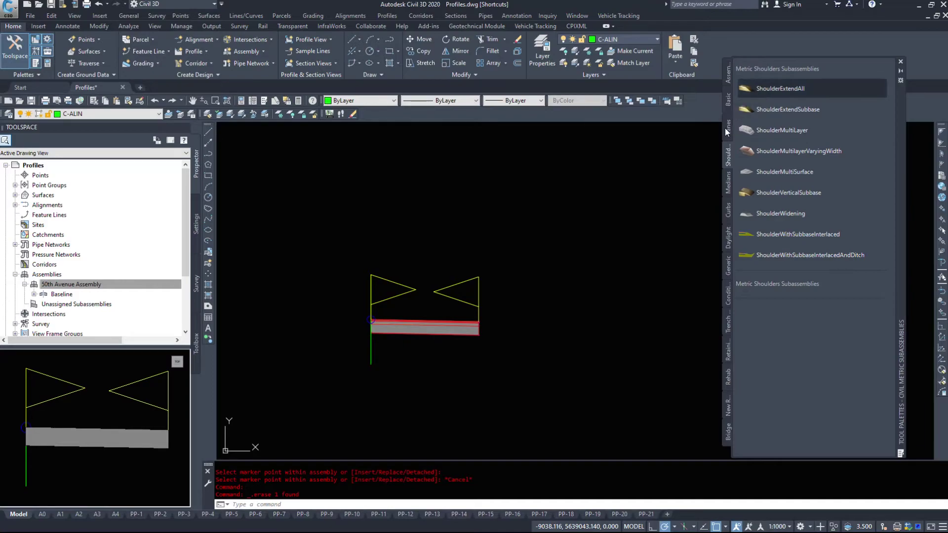
pyautogui.click(773, 88)
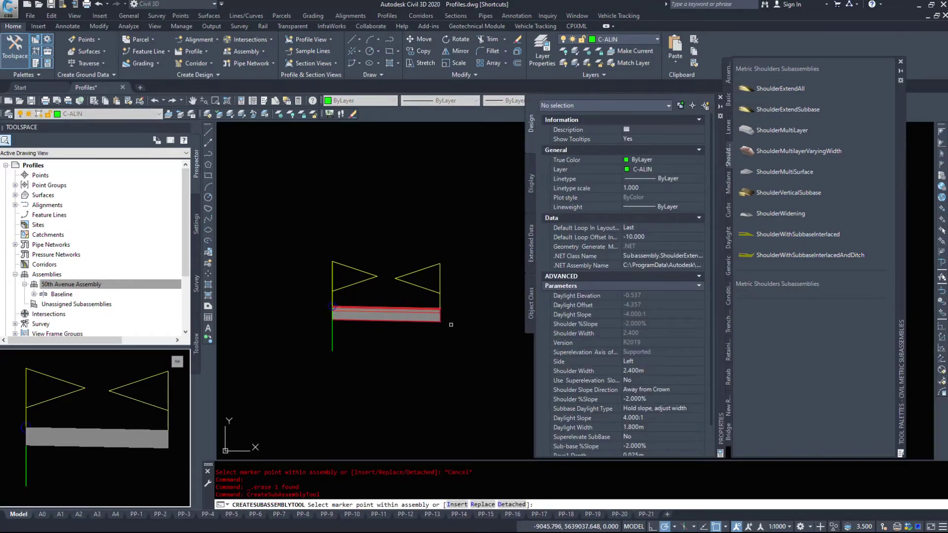
pyautogui.scroll(-1, 659, 384)
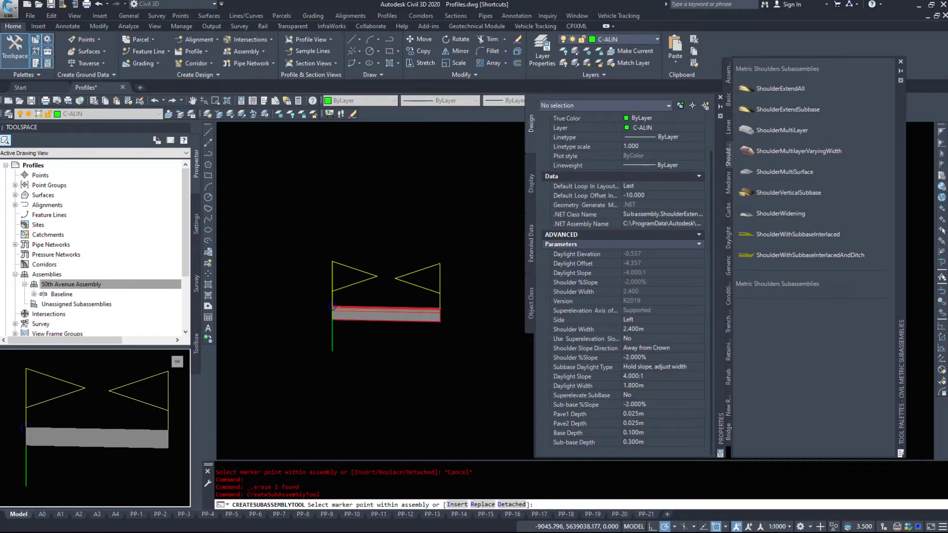
pyautogui.scroll(8, 441, 308)
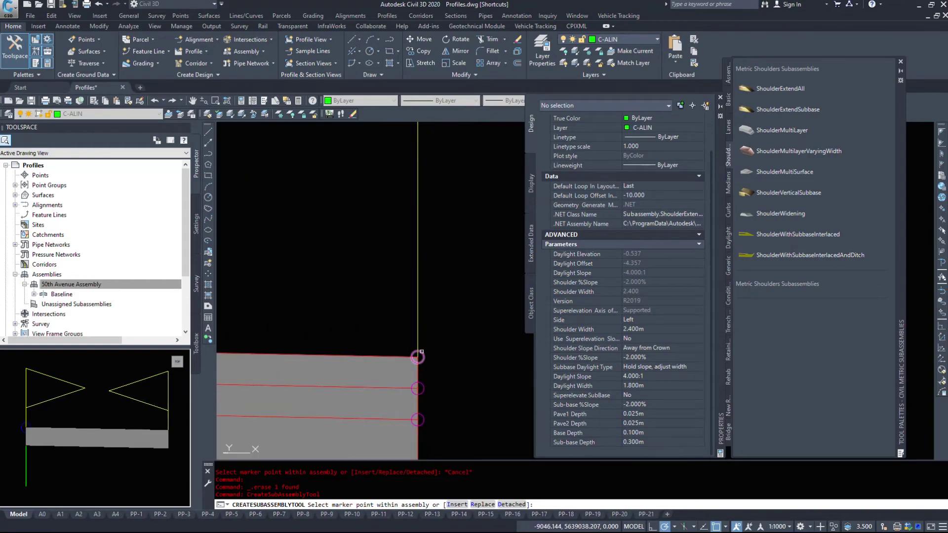
pyautogui.scroll(-10, 389, 292)
pyautogui.click(761, 127)
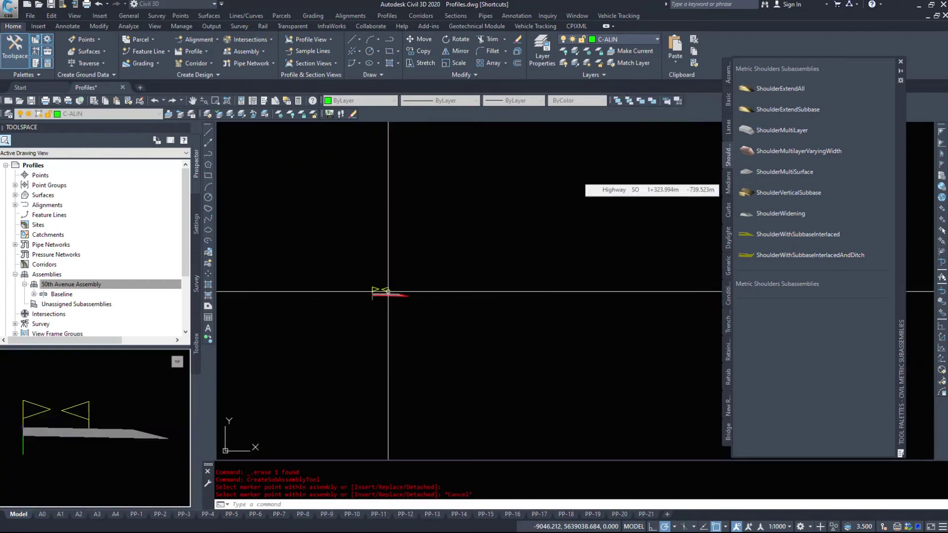
# Browse the Metric Daylight subassemblies list and end the daylight basin placement.
pyautogui.click(729, 238)
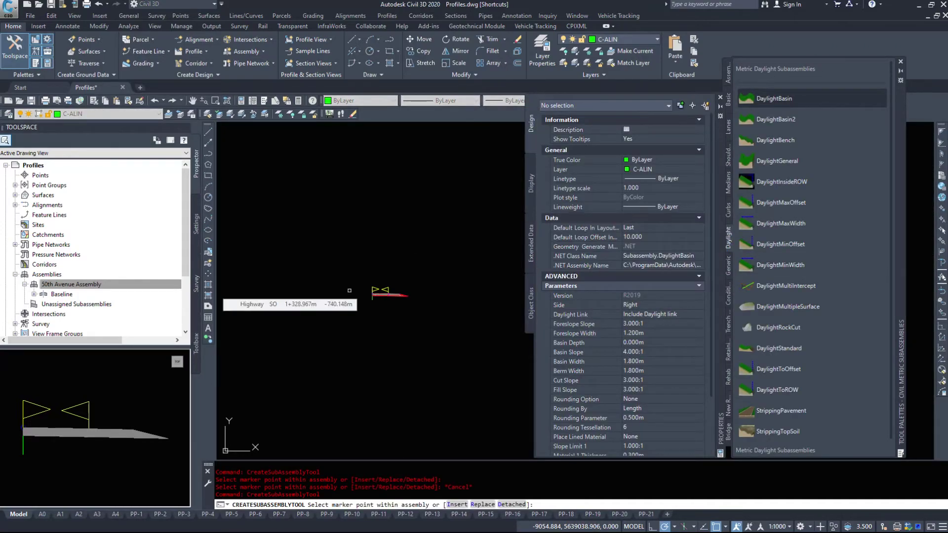
pyautogui.scroll(8, 407, 309)
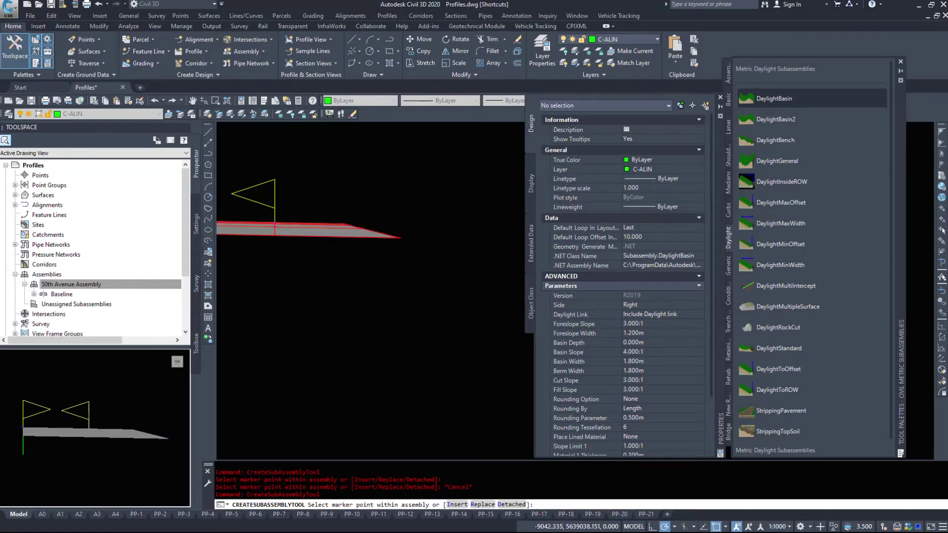
pyautogui.scroll(-2, 342, 241)
pyautogui.scroll(-4, 341, 267)
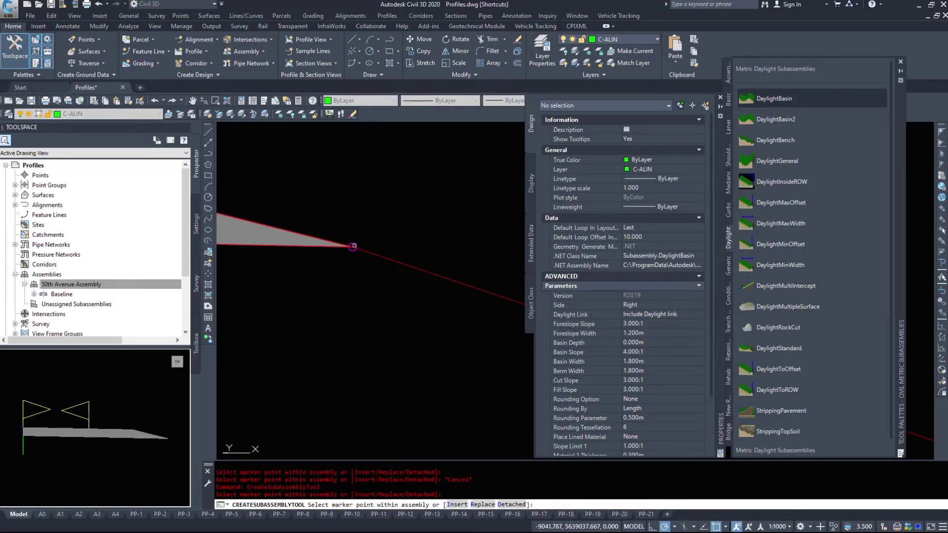
pyautogui.press('Escape')
# Pick the DaylightBasin2 subassembly, then close the subassembly tool palette.
pyautogui.click(783, 119)
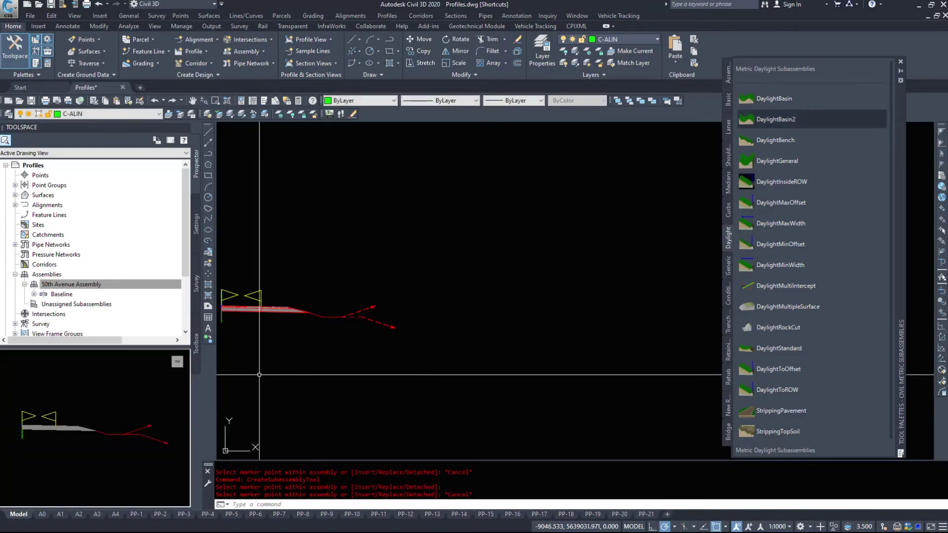
pyautogui.scroll(3, 388, 201)
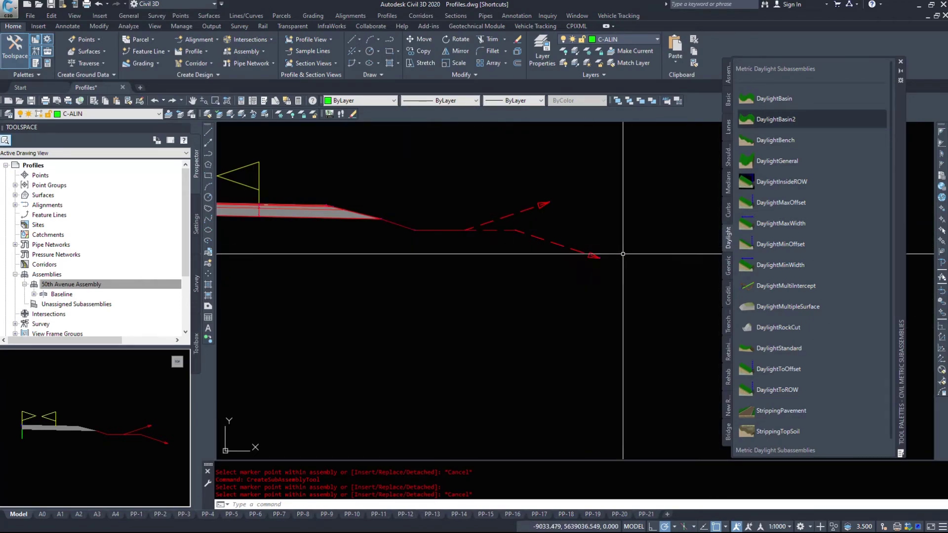
pyautogui.scroll(-8, 632, 360)
pyautogui.scroll(4, 644, 393)
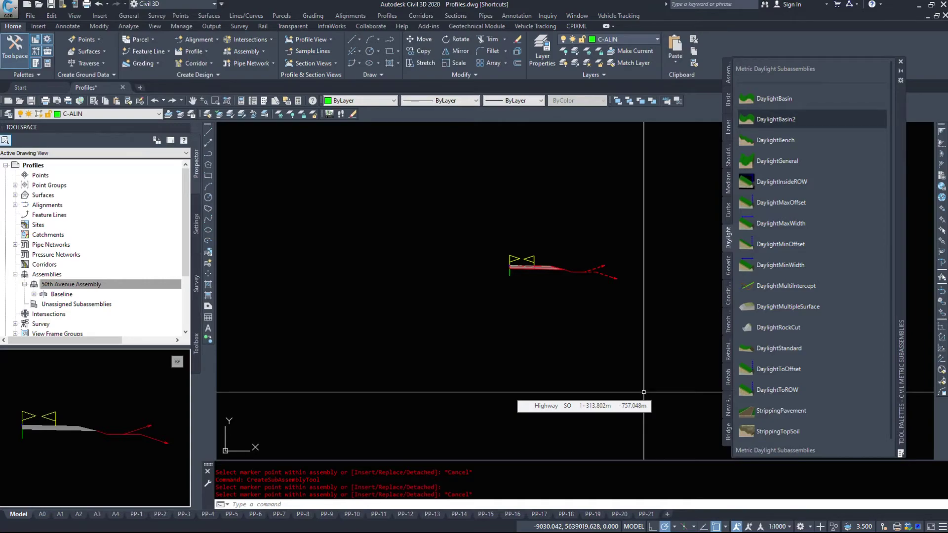
pyautogui.scroll(2, 599, 234)
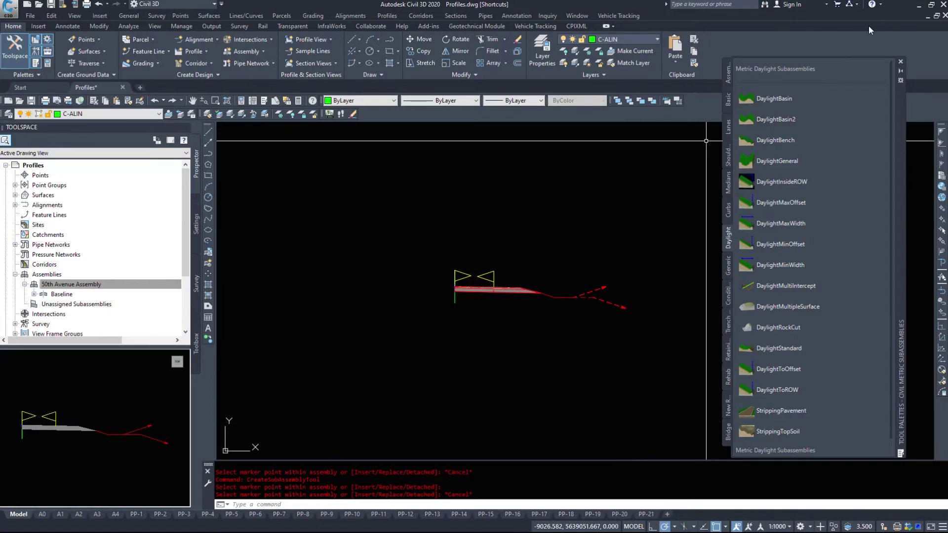
pyautogui.click(901, 61)
pyautogui.scroll(4, 573, 286)
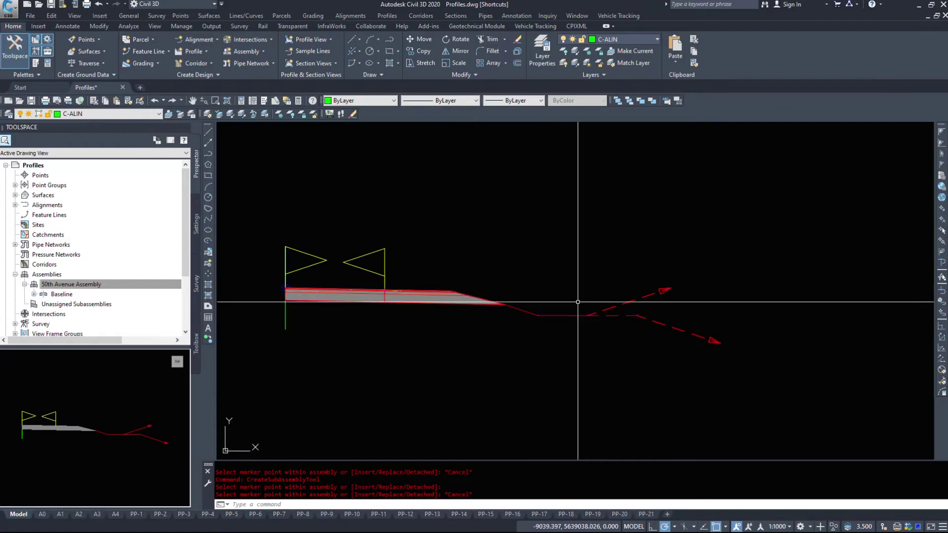
# Select the assembly's subassemblies and start a mirror, then cancel it.
pyautogui.click(666, 377)
pyautogui.click(483, 272)
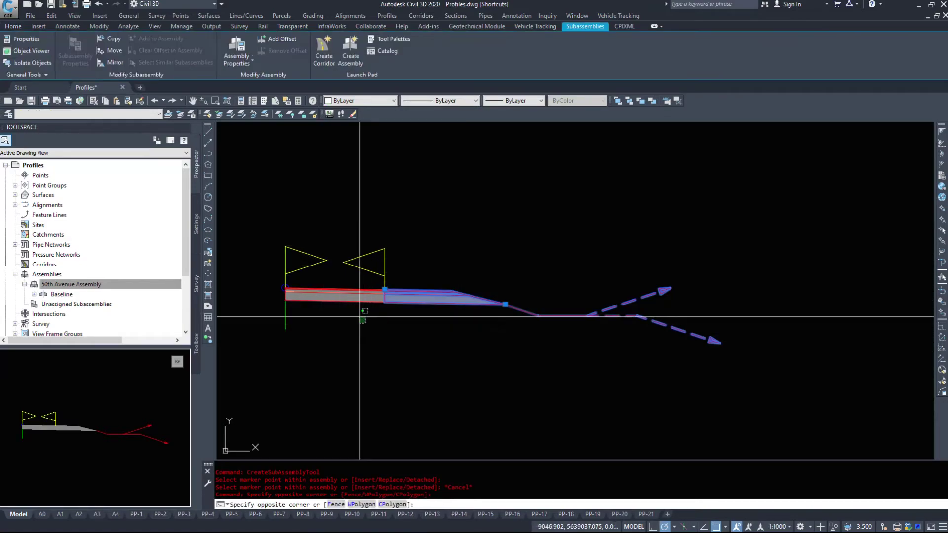
pyautogui.moveTo(412, 311); pyautogui.dragTo(599, 299, button='middle')
pyautogui.rightClick(613, 215)
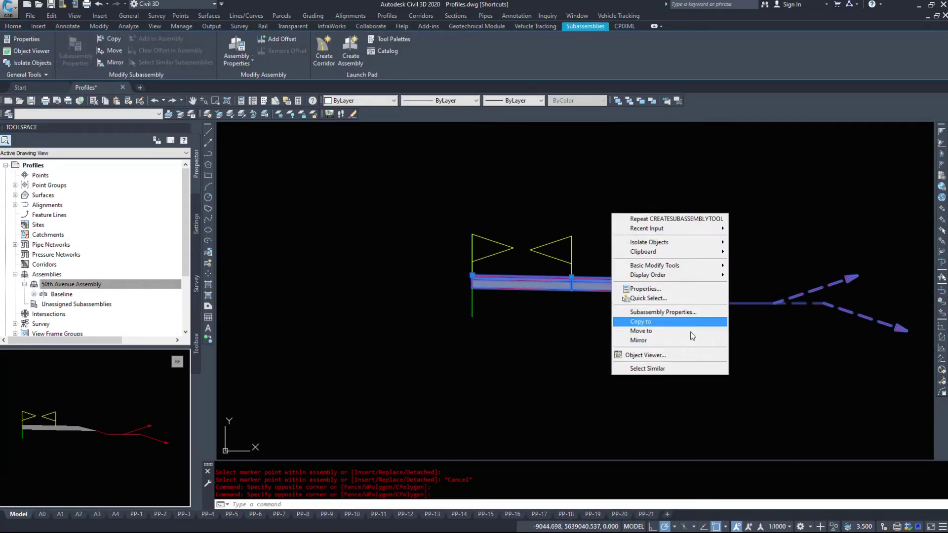
pyautogui.click(686, 341)
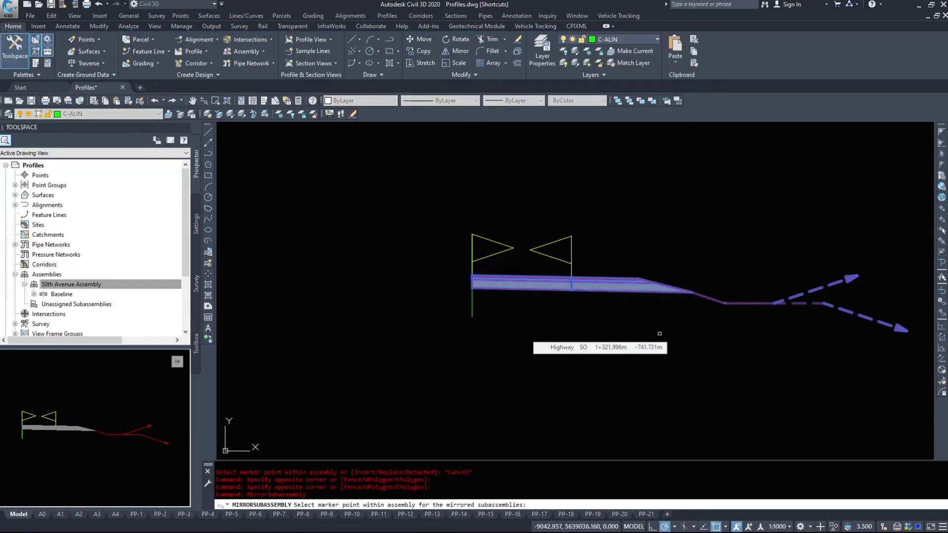
pyautogui.press('Escape')
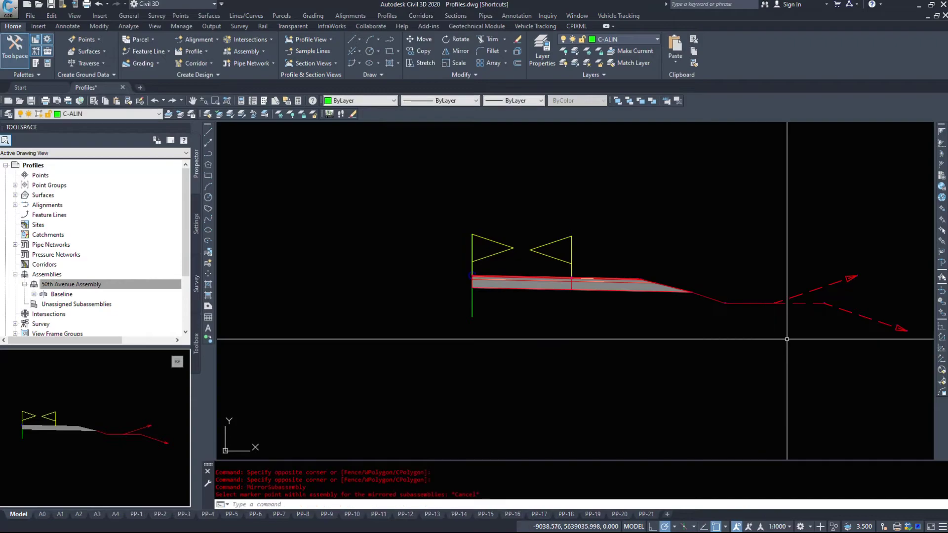
# Mirror the selected lane and daylight basin onto the left of the baseline and recentre the view.
pyautogui.moveTo(788, 335); pyautogui.dragTo(629, 290)
pyautogui.rightClick(523, 280)
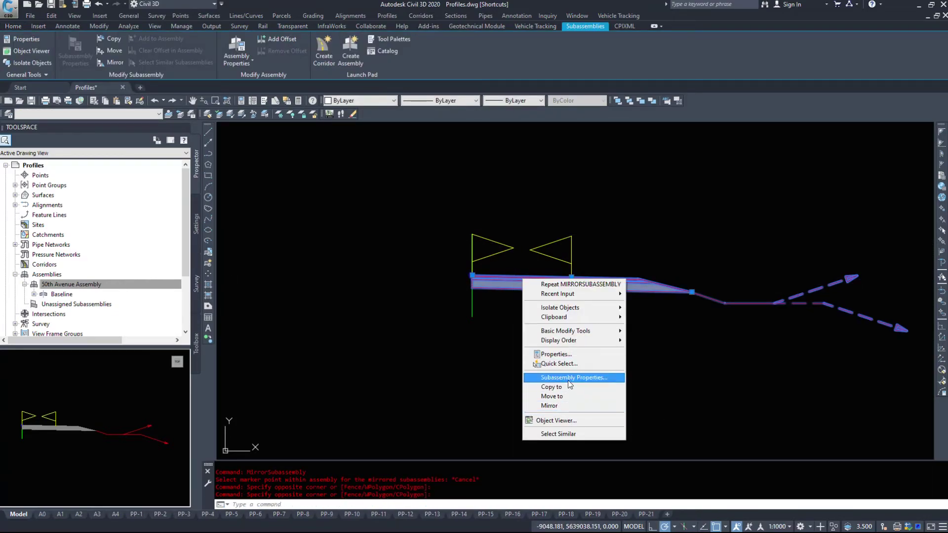
pyautogui.click(562, 406)
pyautogui.scroll(4, 466, 257)
pyautogui.scroll(5, 465, 257)
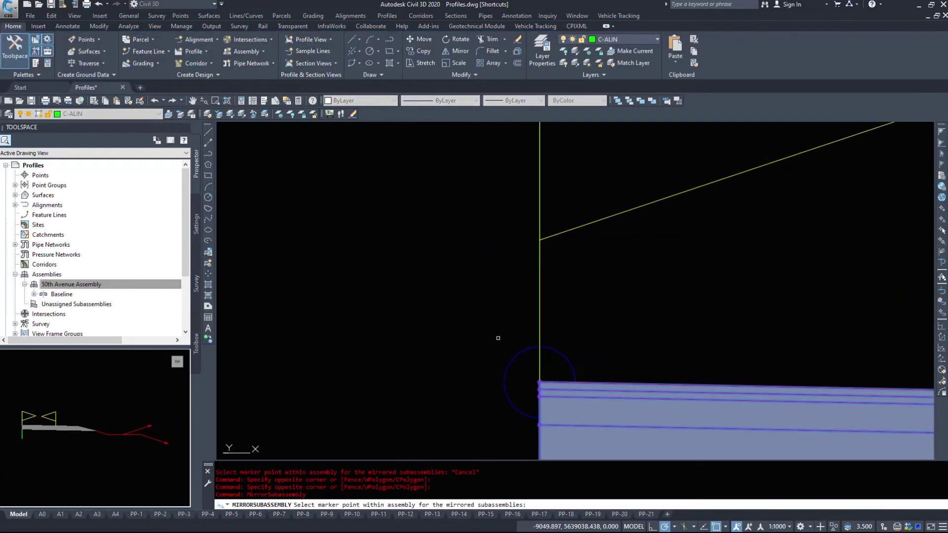
pyautogui.scroll(-8, 523, 366)
pyautogui.press('Escape')
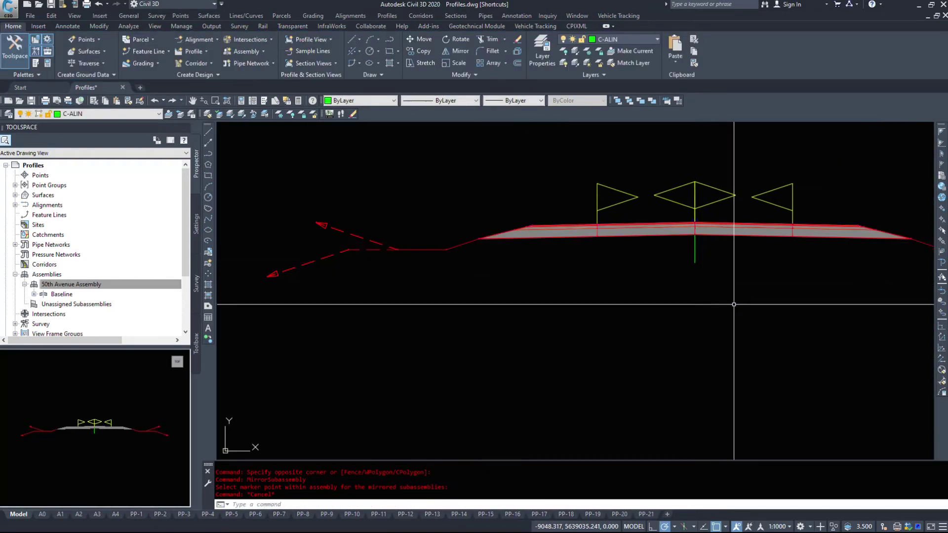
pyautogui.scroll(-3, 739, 296)
pyautogui.moveTo(741, 316); pyautogui.dragTo(563, 311, button='middle')
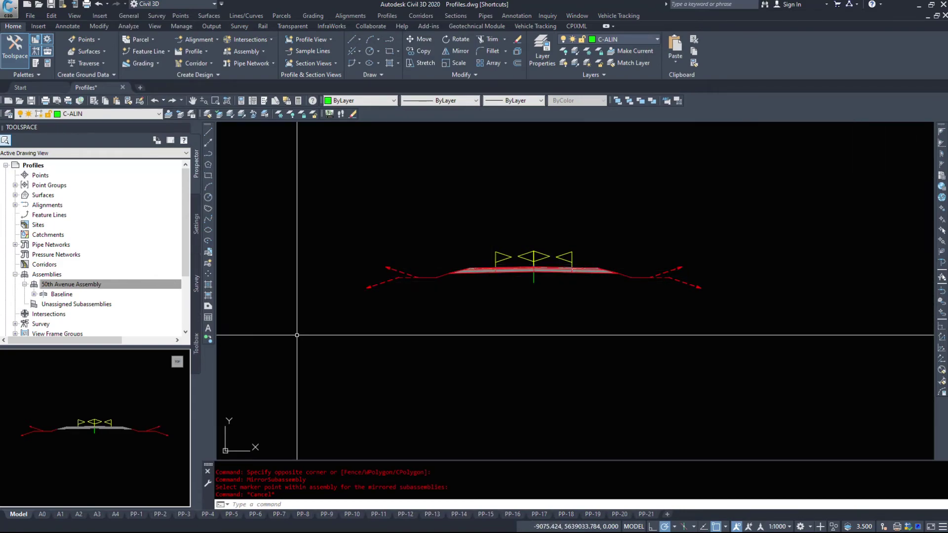
pyautogui.scroll(3, 543, 296)
pyautogui.click(540, 290)
pyautogui.click(468, 354)
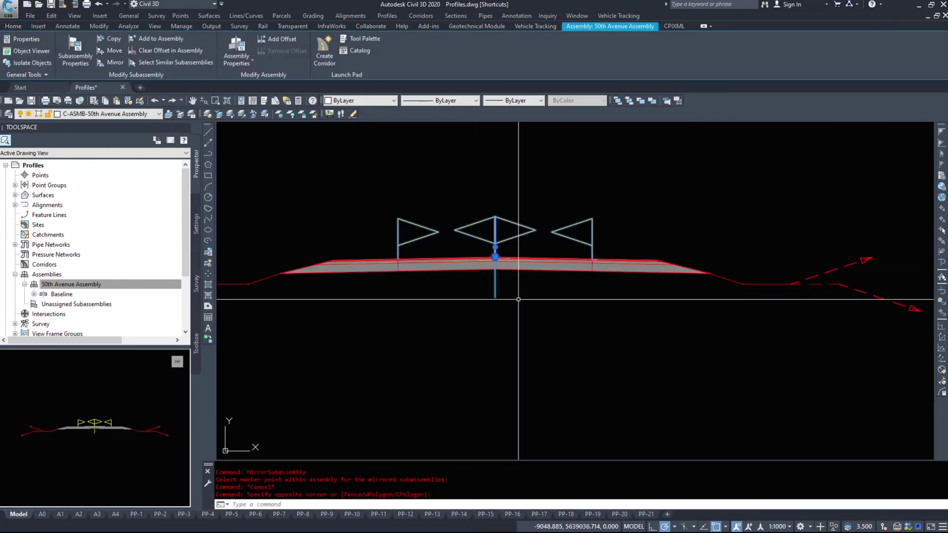
pyautogui.rightClick(518, 300)
pyautogui.click(573, 399)
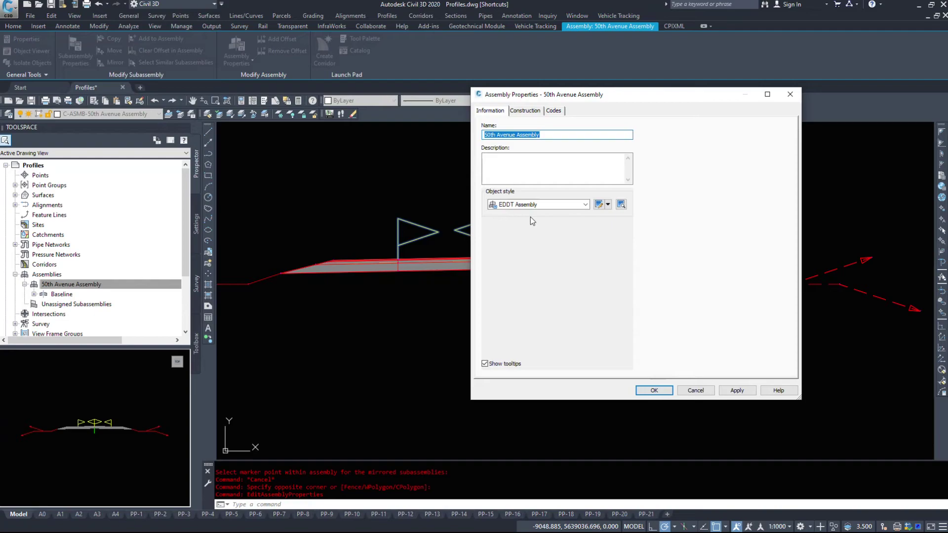
pyautogui.click(537, 205)
pyautogui.click(538, 205)
pyautogui.click(523, 111)
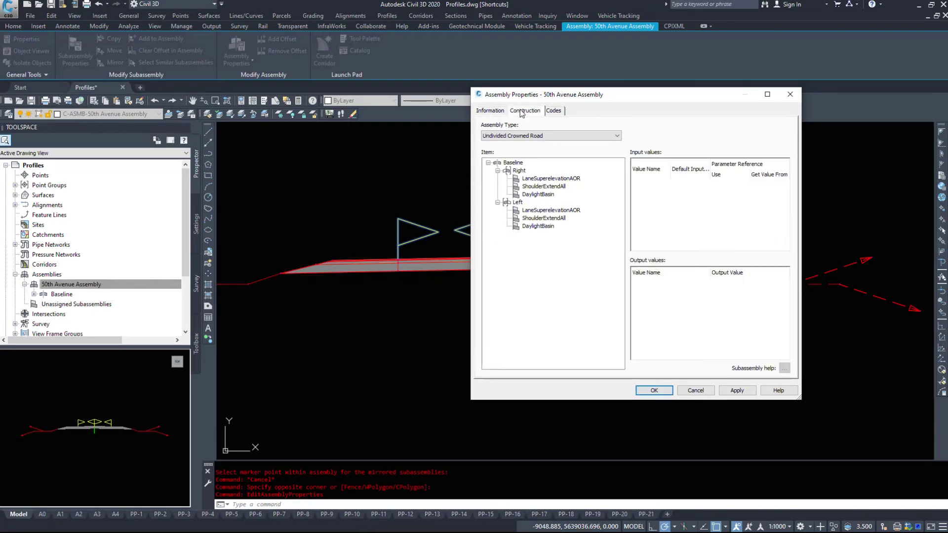
pyautogui.click(548, 136)
pyautogui.click(548, 136)
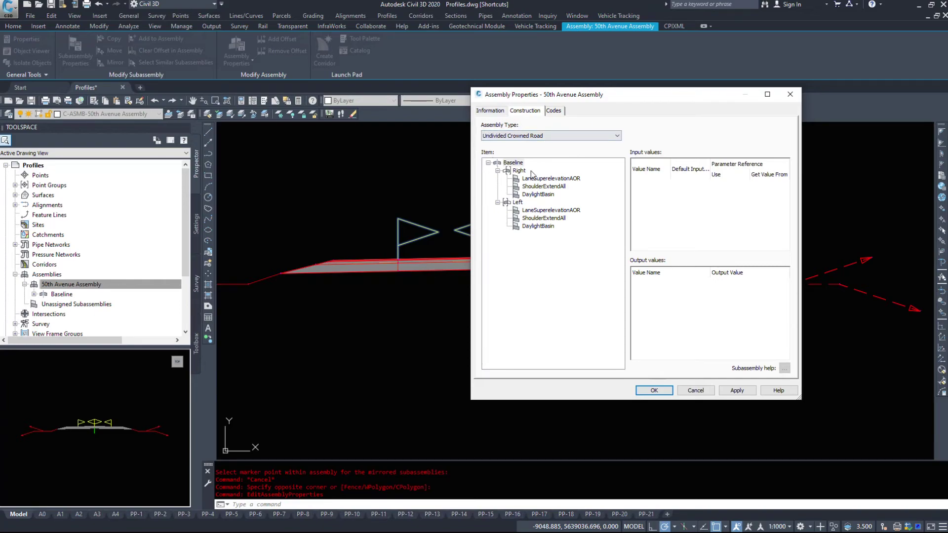
pyautogui.click(543, 179)
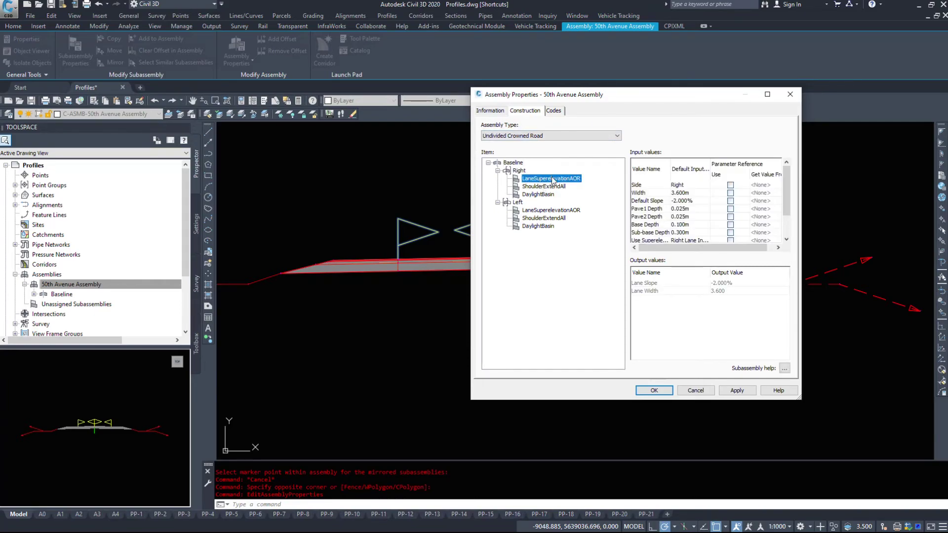
pyautogui.click(541, 194)
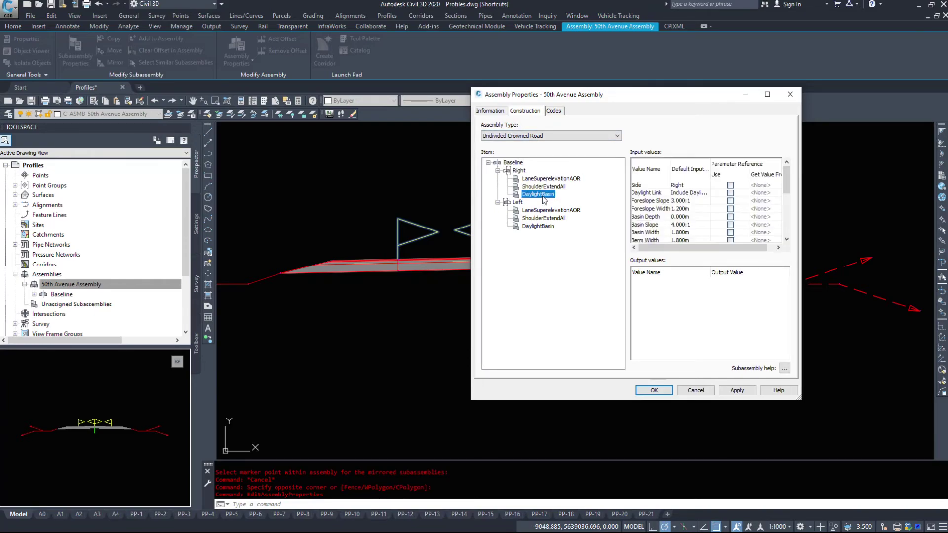
pyautogui.click(548, 213)
pyautogui.click(549, 218)
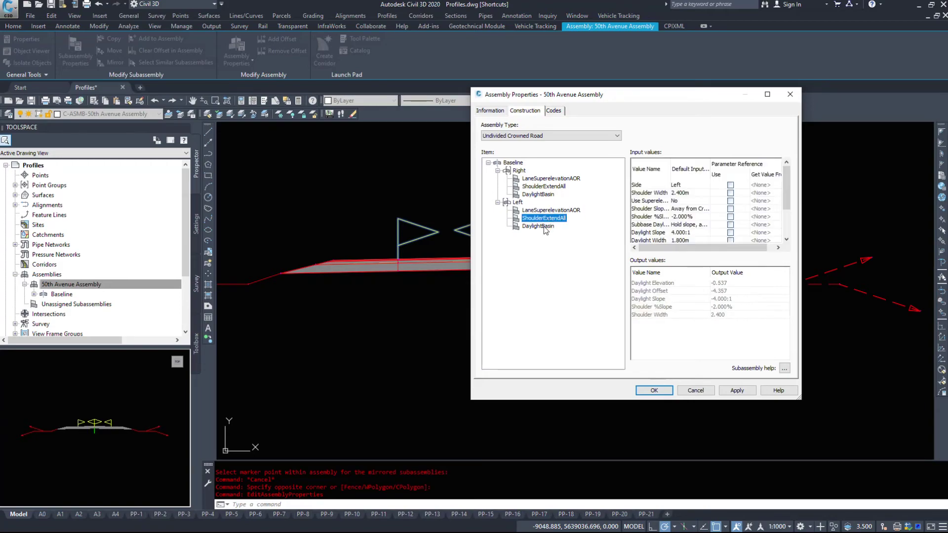
pyautogui.click(540, 226)
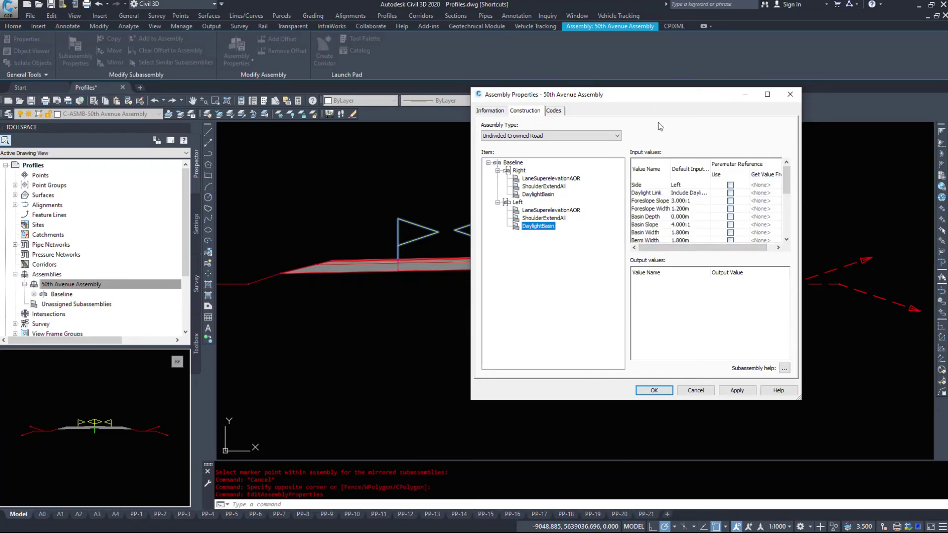
pyautogui.click(694, 391)
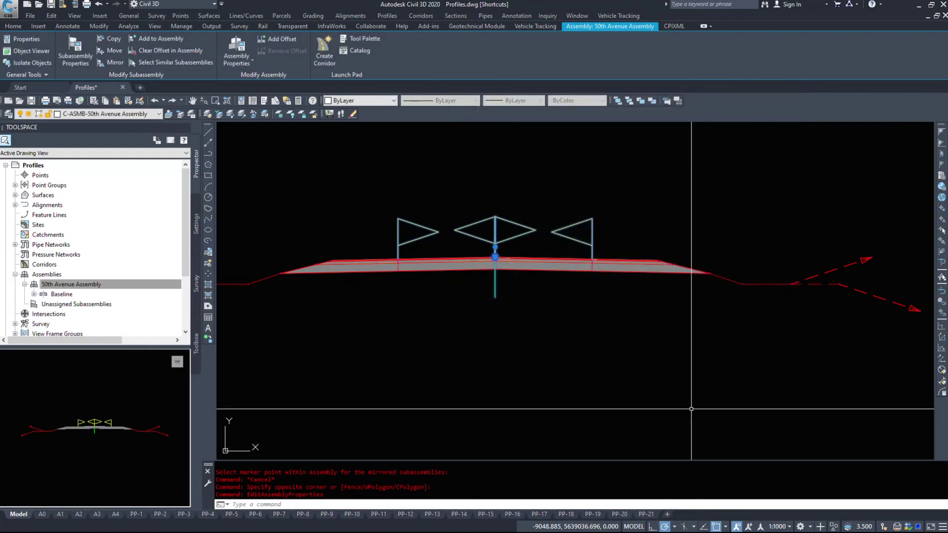
pyautogui.scroll(-4, 694, 396)
pyautogui.press('Escape')
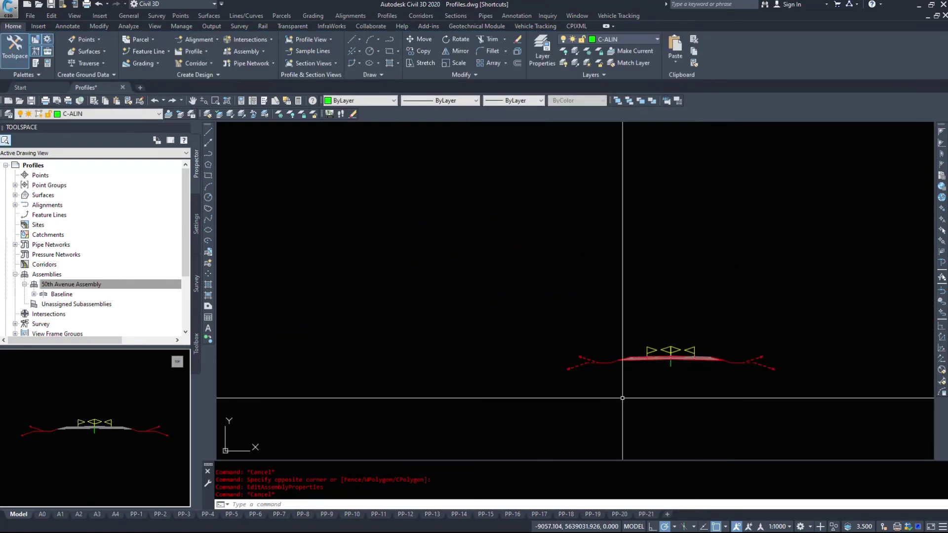
pyautogui.scroll(5, 667, 398)
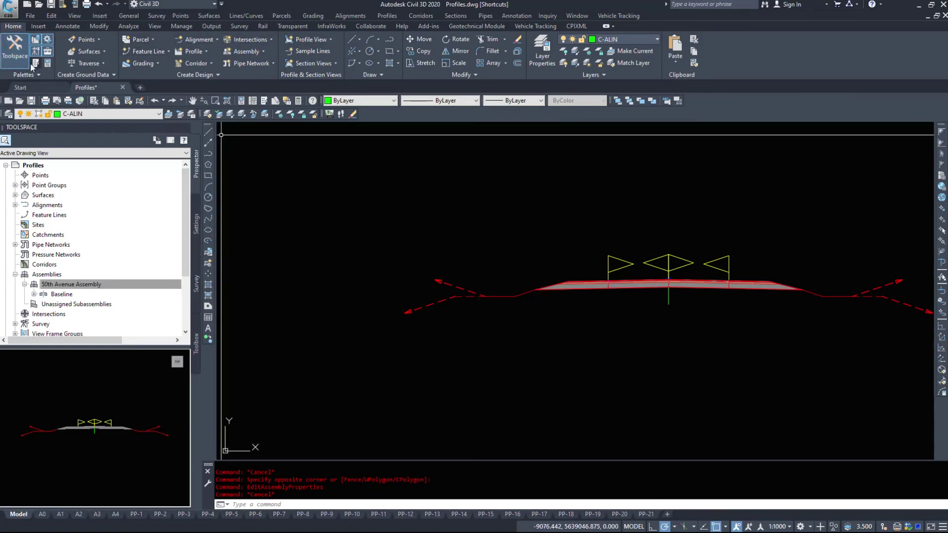
pyautogui.hotkey('ctrl', '3')
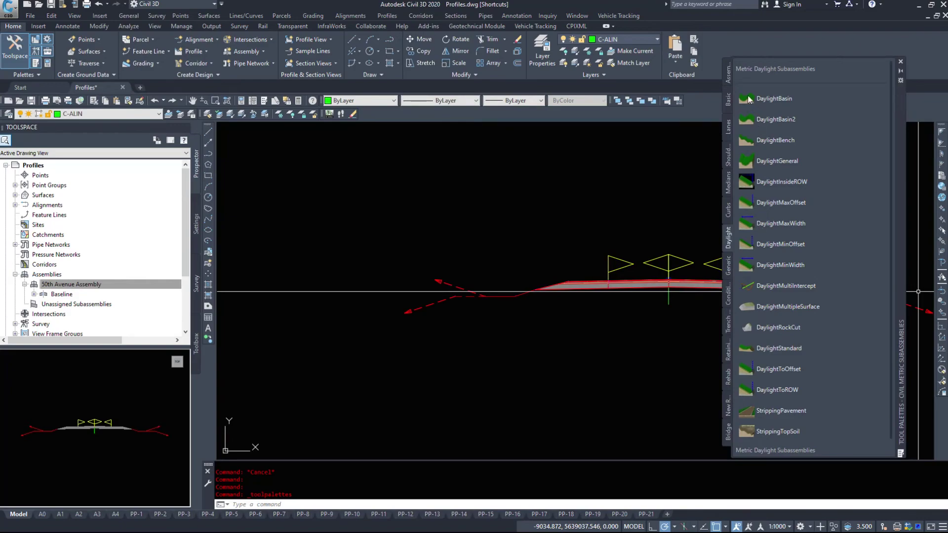
pyautogui.click(729, 127)
pyautogui.click(758, 97)
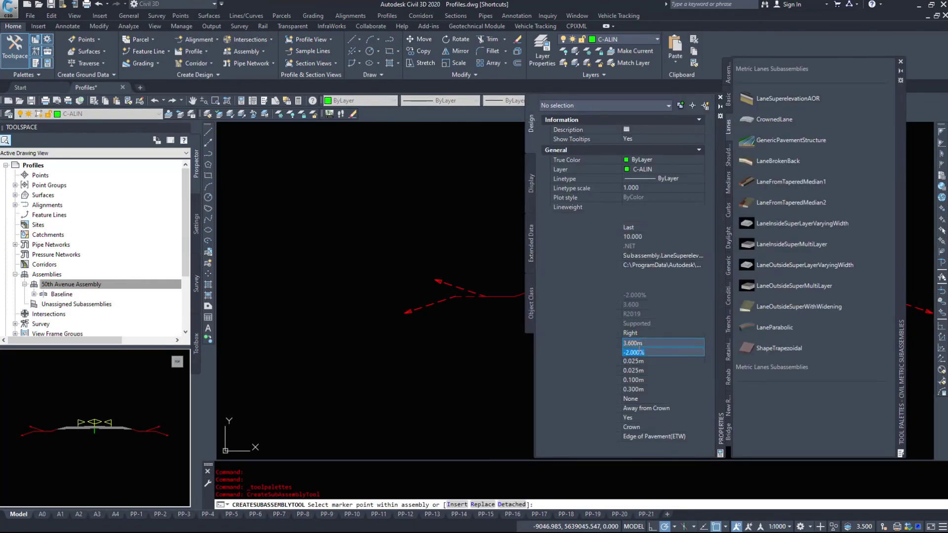
pyautogui.click(640, 371)
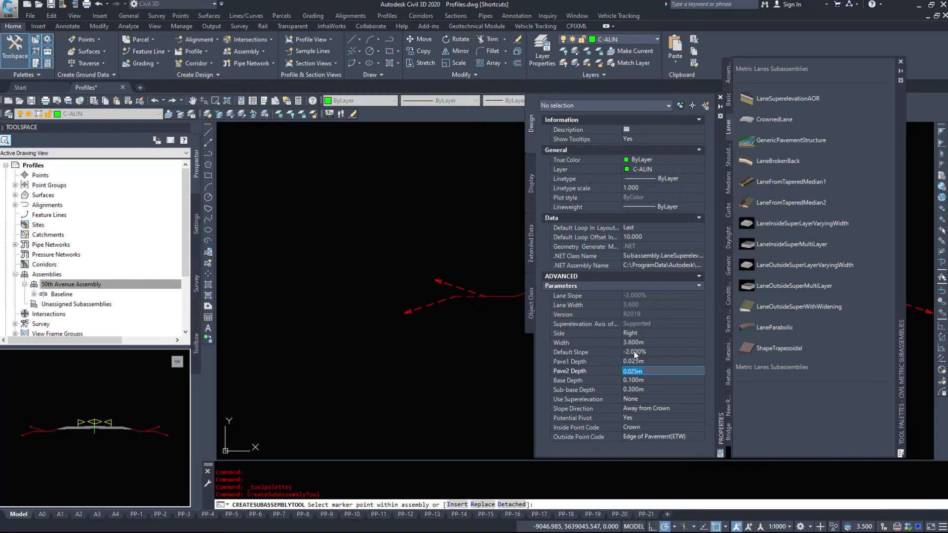
pyautogui.click(721, 98)
pyautogui.click(901, 62)
pyautogui.press('F1')
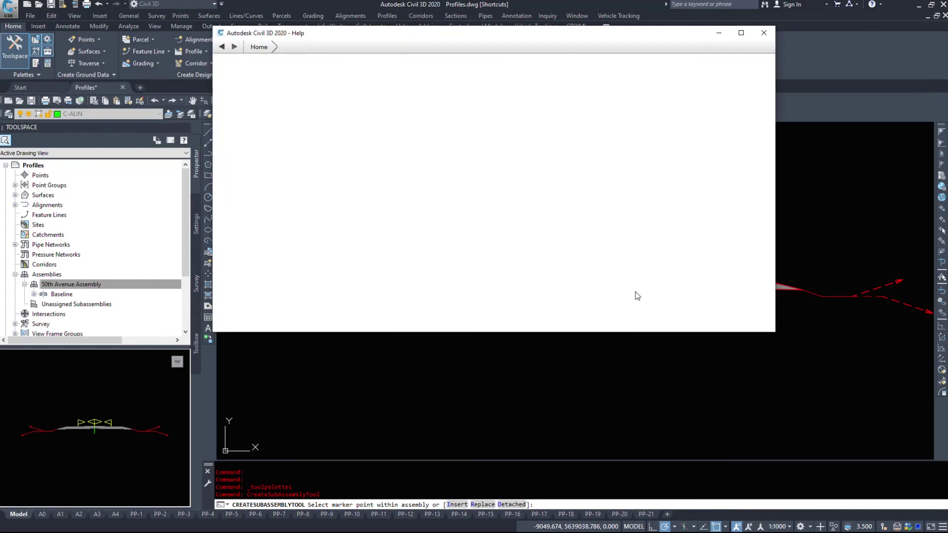
pyautogui.click(764, 32)
pyautogui.press('Escape')
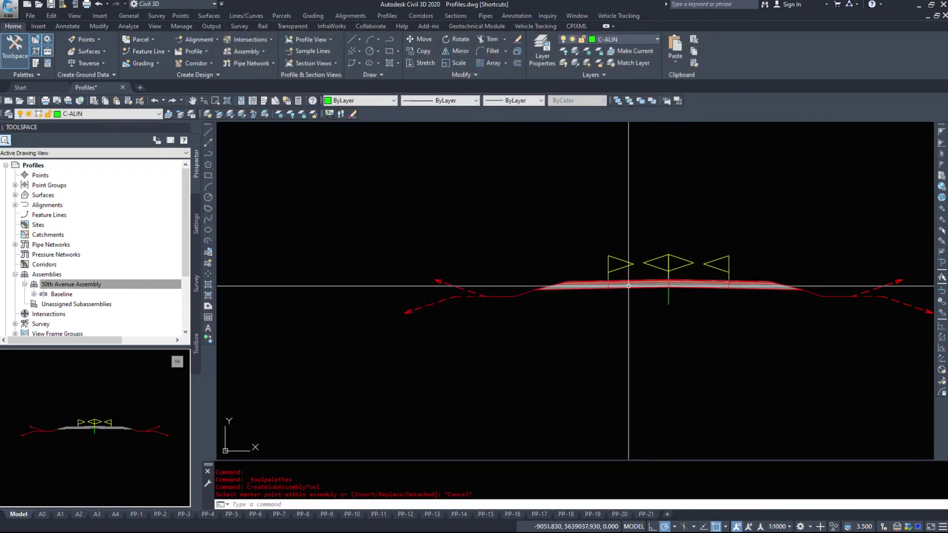
pyautogui.click(622, 284)
pyautogui.rightClick(627, 284)
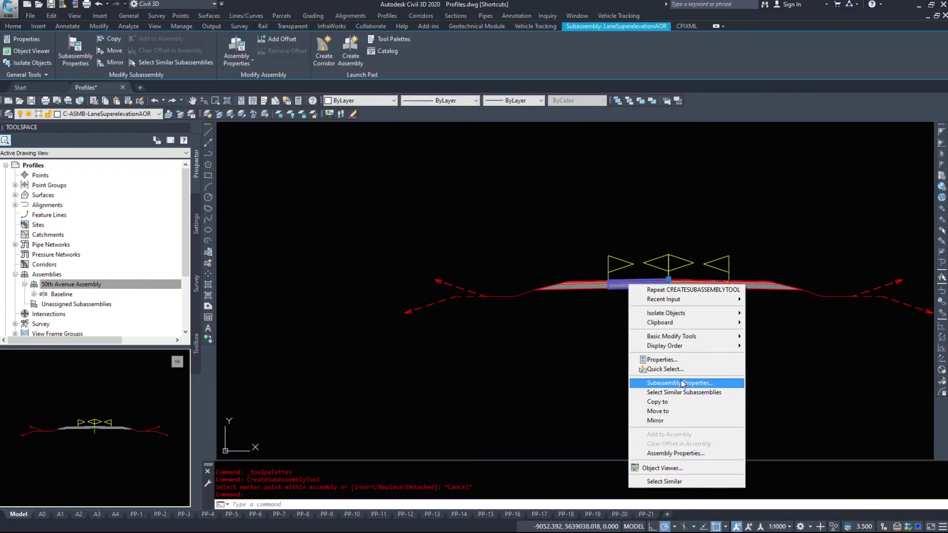
pyautogui.click(657, 382)
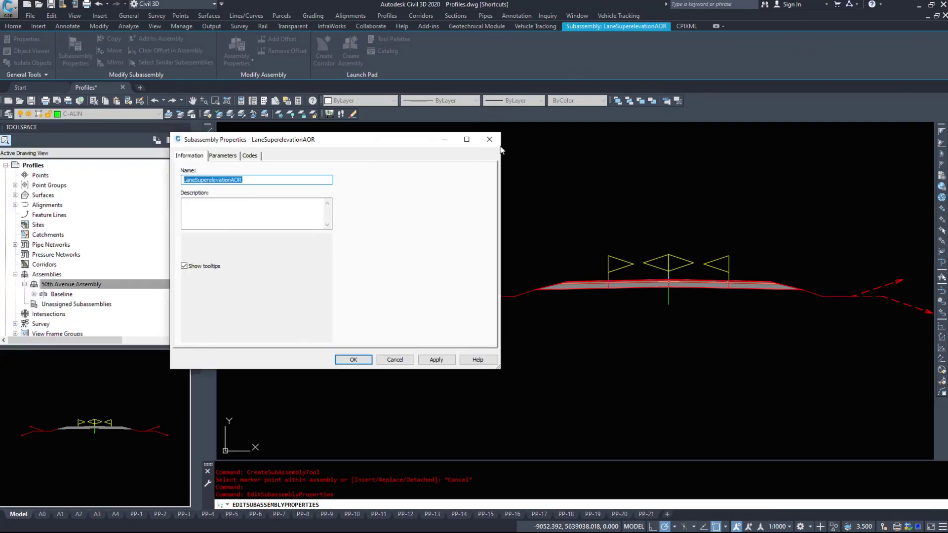
pyautogui.click(436, 183)
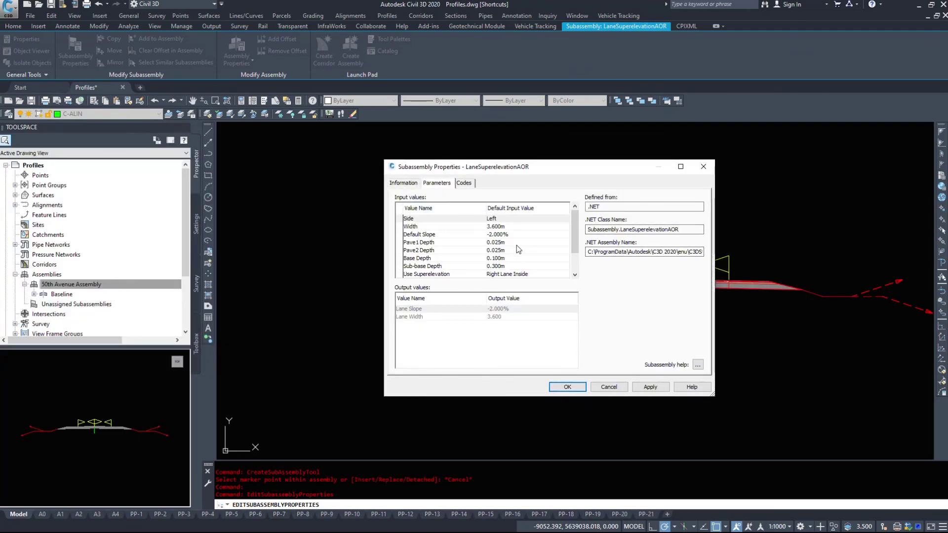
pyautogui.scroll(-2, 475, 238)
pyautogui.scroll(2, 514, 233)
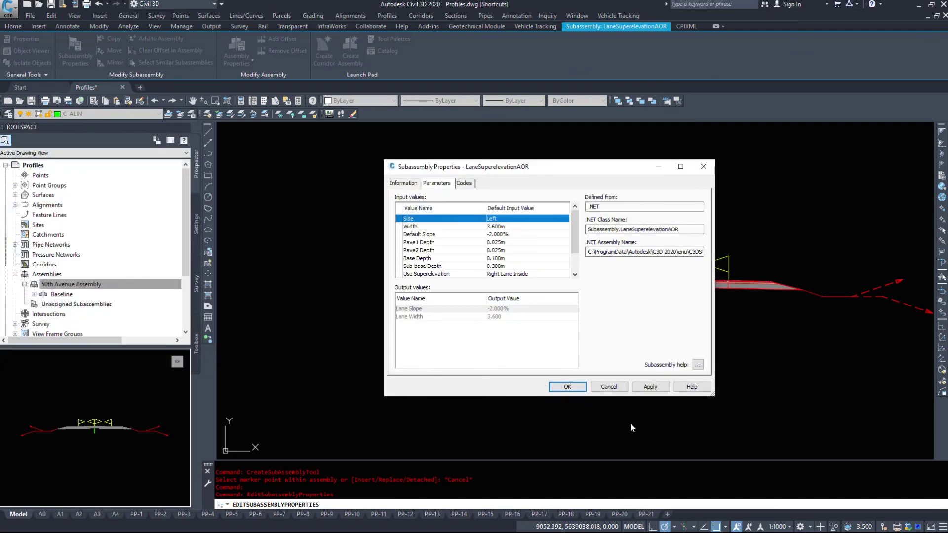
pyautogui.click(609, 386)
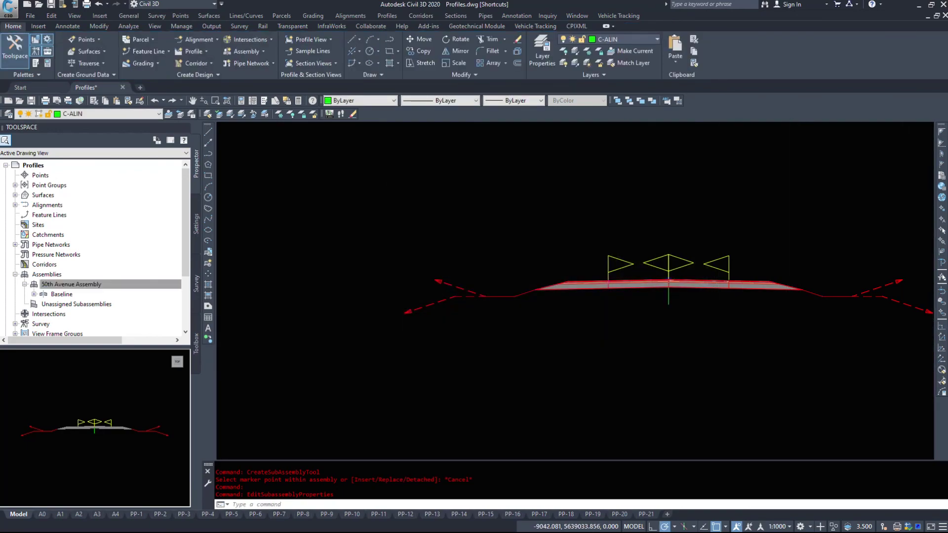
pyautogui.scroll(-5, 657, 370)
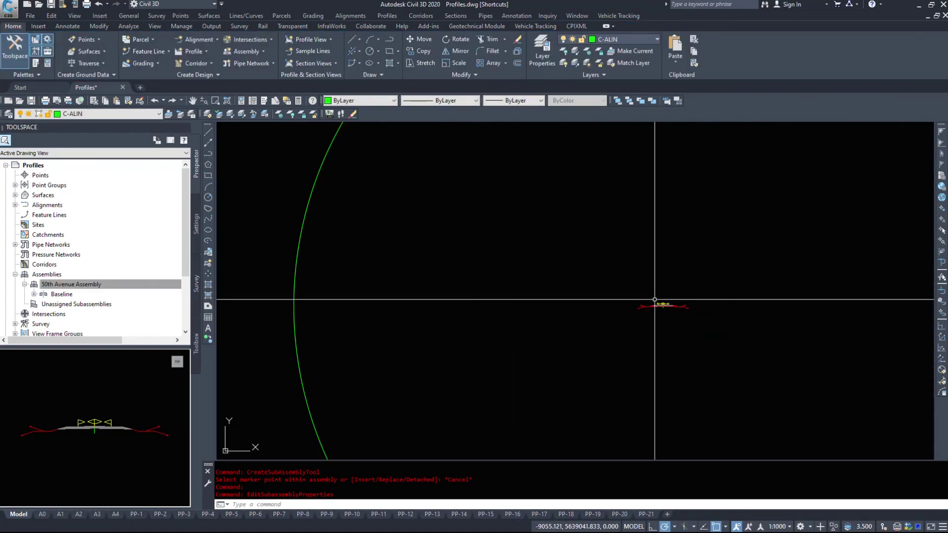
pyautogui.scroll(5, 679, 297)
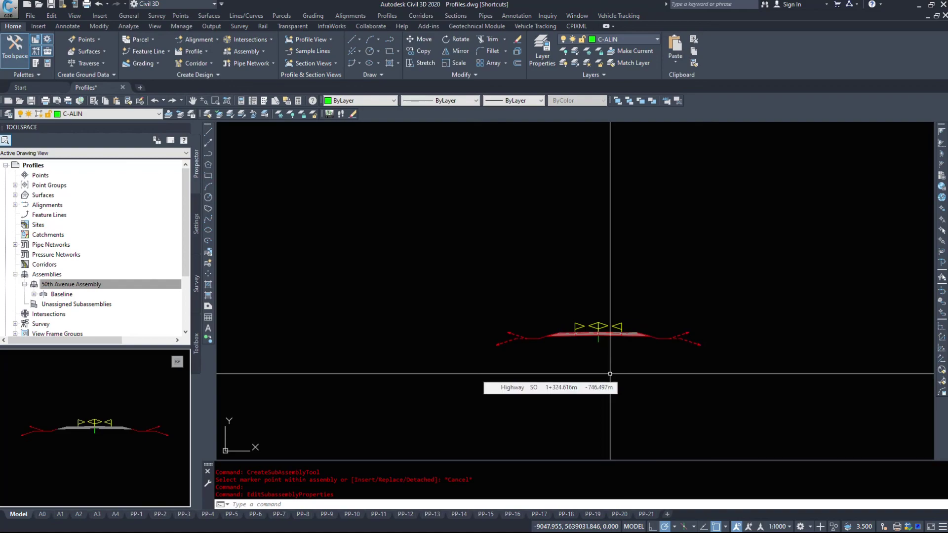
pyautogui.scroll(-4, 571, 332)
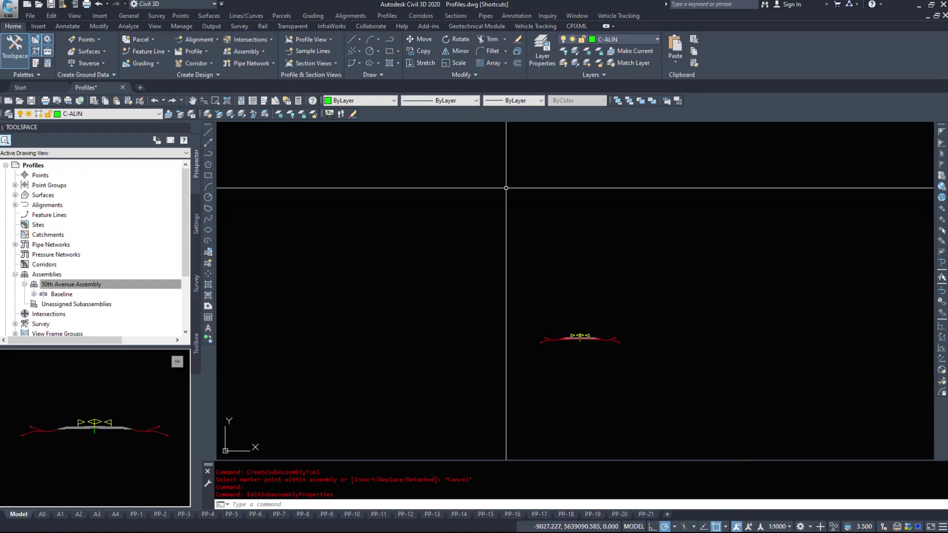